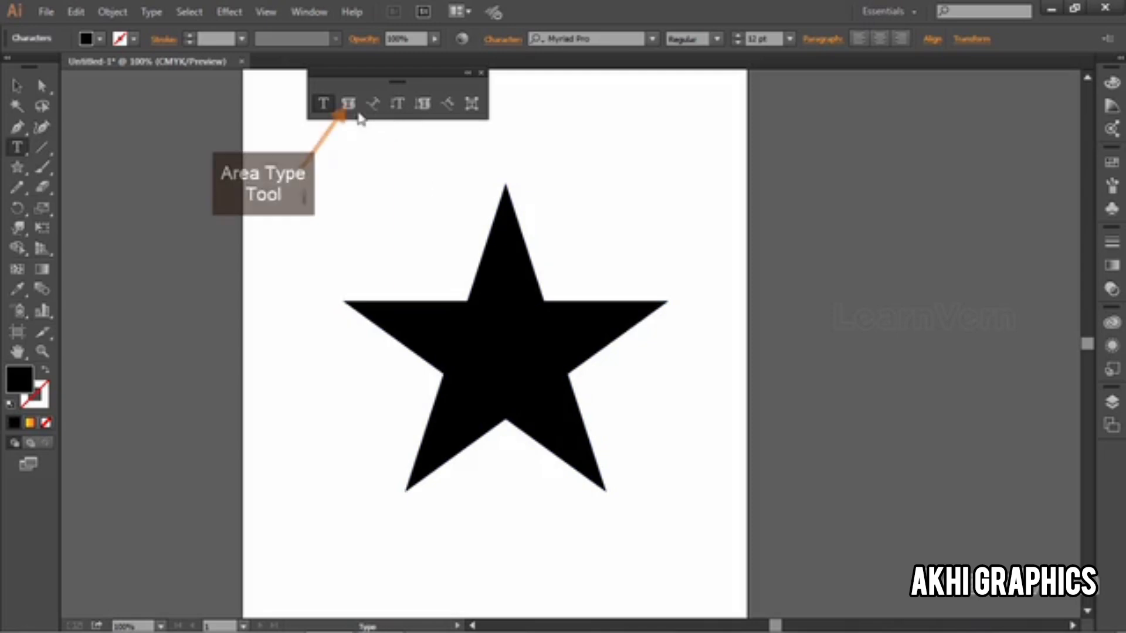
# Step: Turn the black star into an area type container and fill it with repeated copies of the text "be a star"
pyautogui.click(508, 197)
pyautogui.write('be a star')
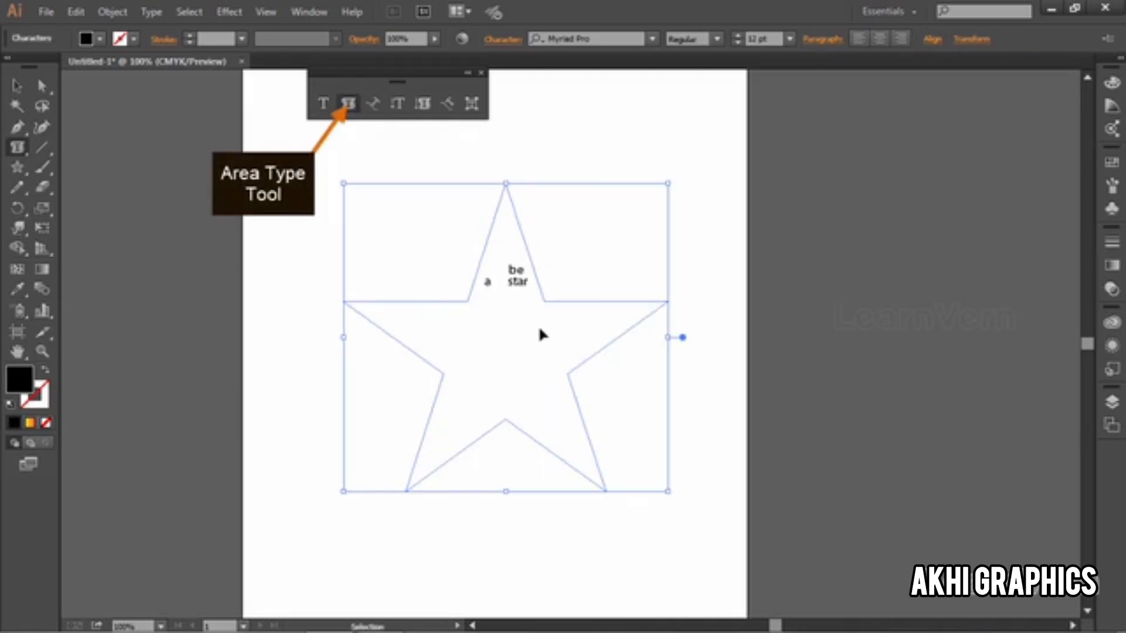
pyautogui.hotkey('ctrl', 'v')
pyautogui.hotkey('ctrl', 'v')
pyautogui.hotkey('ctrl', 'v')
pyautogui.hotkey('ctrl', 'v')
pyautogui.hotkey('ctrl', 'v')
pyautogui.hotkey('ctrl', 'v')
pyautogui.hotkey('ctrl', 'v')
pyautogui.hotkey('ctrl', 'v')
pyautogui.hotkey('ctrl', 'v')
pyautogui.hotkey('ctrl', 'v')
pyautogui.hotkey('ctrl', 'v')
pyautogui.hotkey('ctrl', 'v')
pyautogui.hotkey('ctrl', 'v')
pyautogui.hotkey('ctrl', 'v')
pyautogui.hotkey('ctrl', 'v')
pyautogui.hotkey('ctrl', 'v')
pyautogui.hotkey('ctrl', 'v')
pyautogui.hotkey('ctrl', 'v')
pyautogui.hotkey('ctrl', 'v')
pyautogui.hotkey('ctrl', 'v')
pyautogui.hotkey('ctrl', 'v')
pyautogui.hotkey('ctrl', 'v')
pyautogui.hotkey('ctrl', 'v')
pyautogui.hotkey('ctrl', 'v')
pyautogui.hotkey('ctrl', 'v')
pyautogui.hotkey('ctrl', 'v')
pyautogui.hotkey('ctrl', 'v')
pyautogui.hotkey('ctrl', 'v')
pyautogui.hotkey('ctrl', 'v')
pyautogui.hotkey('ctrl', 'v')
pyautogui.hotkey('ctrl', 'v')
pyautogui.hotkey('ctrl', 'v')
pyautogui.hotkey('ctrl', 'v')
pyautogui.hotkey('ctrl', 'v')
pyautogui.hotkey('ctrl', 'v')
pyautogui.hotkey('ctrl', 'v')
pyautogui.hotkey('ctrl', 'v')
pyautogui.hotkey('ctrl', 'v')
pyautogui.hotkey('ctrl', 'v')
pyautogui.hotkey('ctrl', 'v')
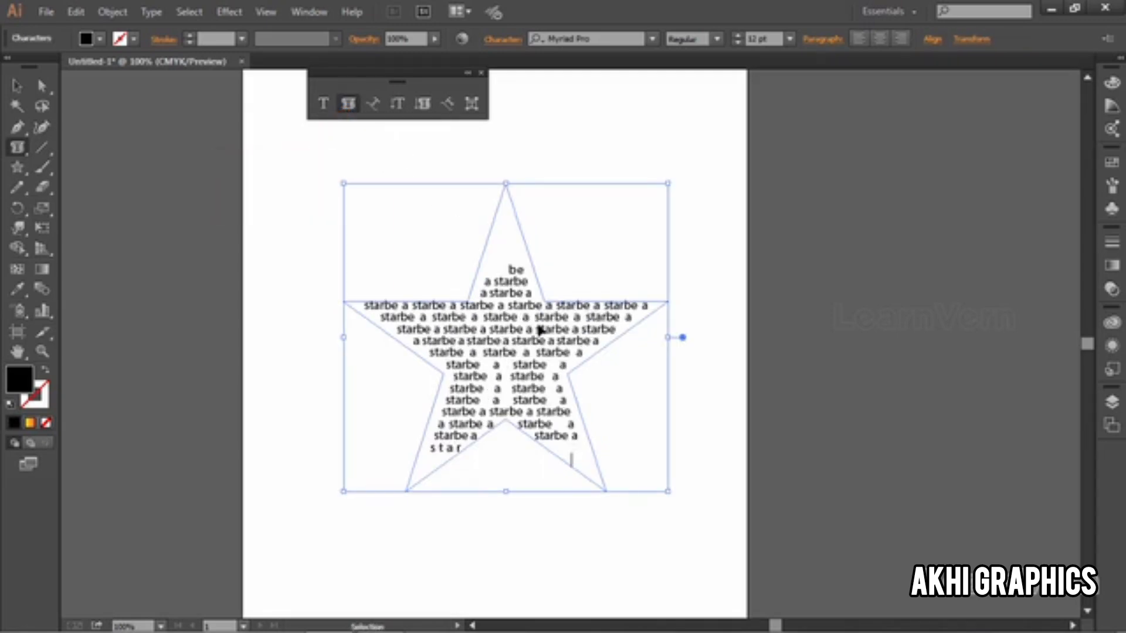
# Step: Left-align all the text inside the star and reset its paragraph settings to the defaults
pyautogui.hotkey('ctrl', 'a')
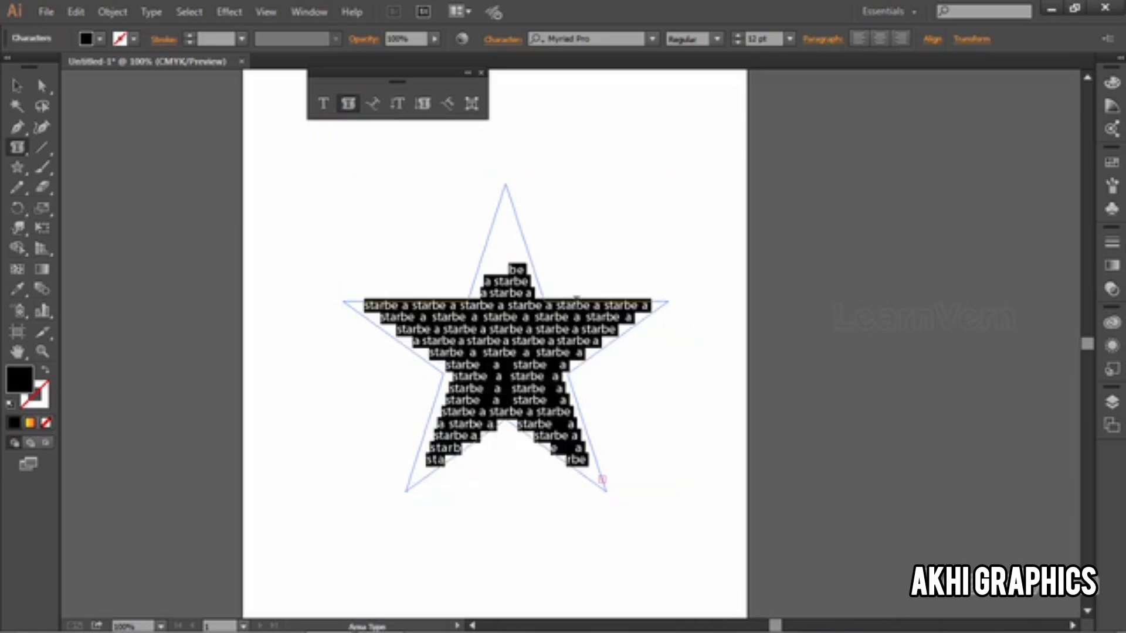
pyautogui.click(822, 38)
pyautogui.click(667, 68)
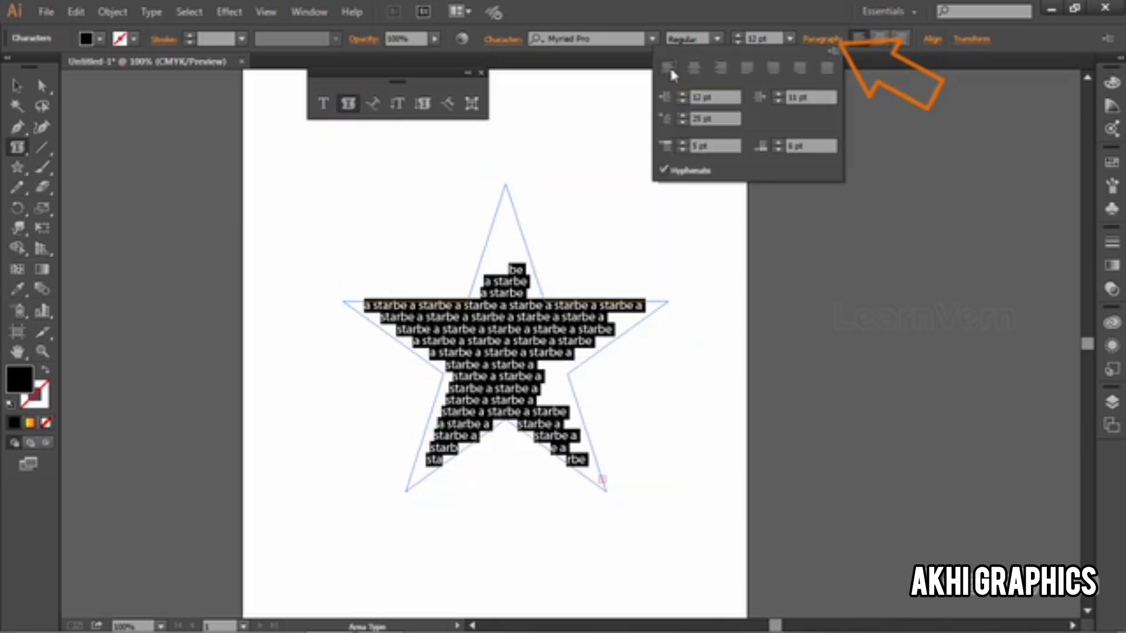
pyautogui.click(834, 51)
pyautogui.click(891, 169)
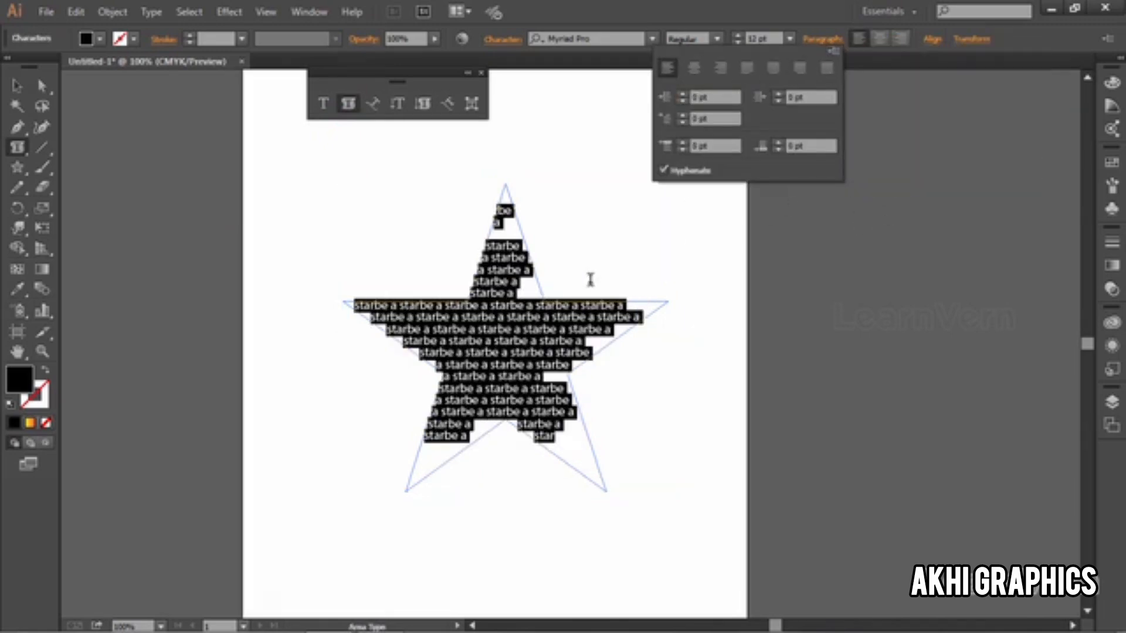
pyautogui.click(502, 317)
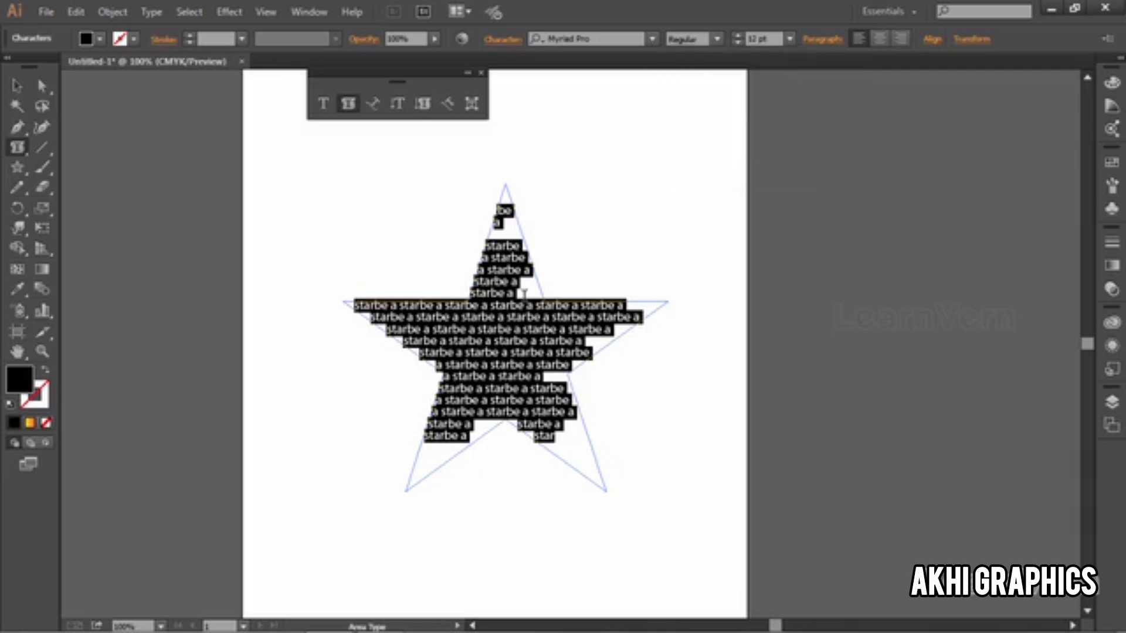
# Step: Reset the character settings of all the text inside the star to the defaults
pyautogui.press('ctrl')
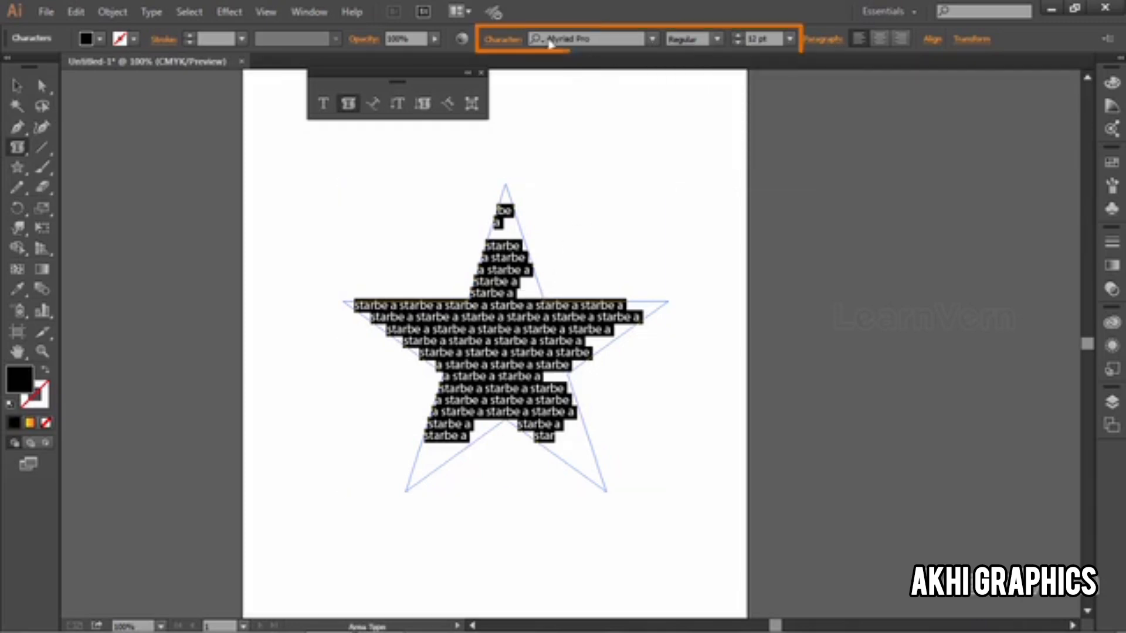
pyautogui.click(502, 39)
pyautogui.click(511, 52)
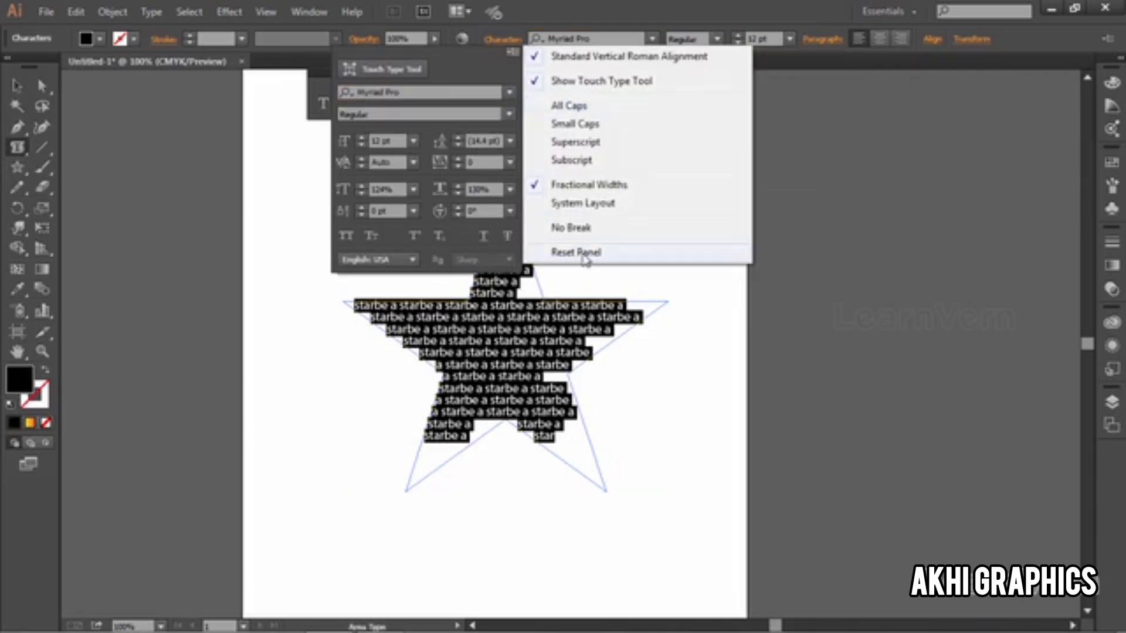
pyautogui.click(563, 253)
pyautogui.press('Escape')
pyautogui.press('ctrl')
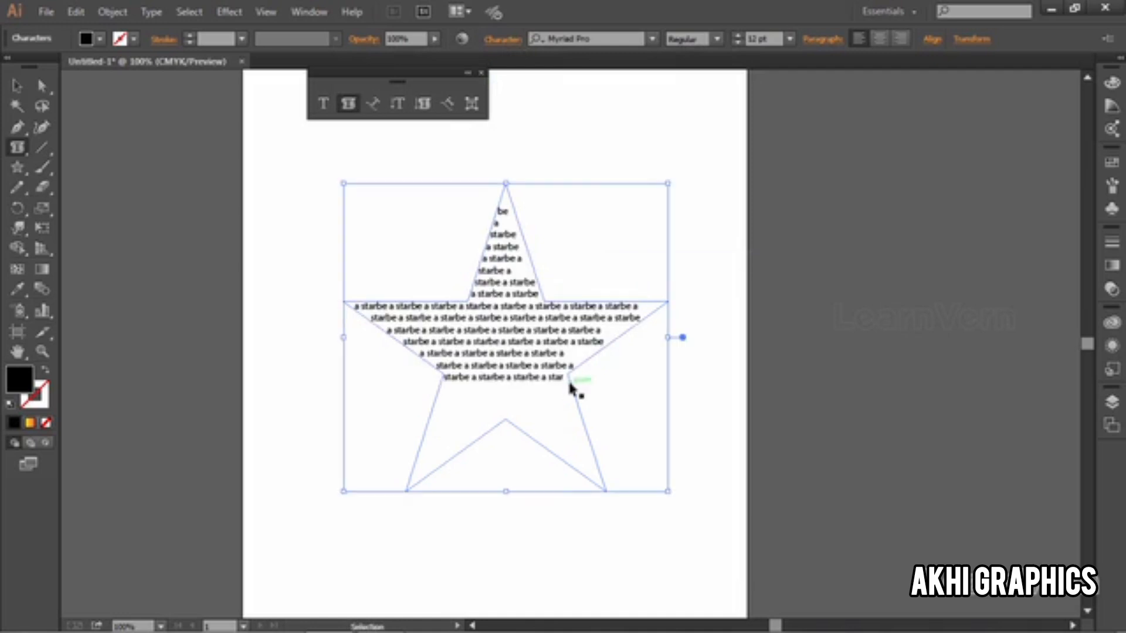
# Step: Undo back to the short "be a star" text, refill the star with pasted copies of it, and deselect it
pyautogui.hotkey('ctrl', 'z')
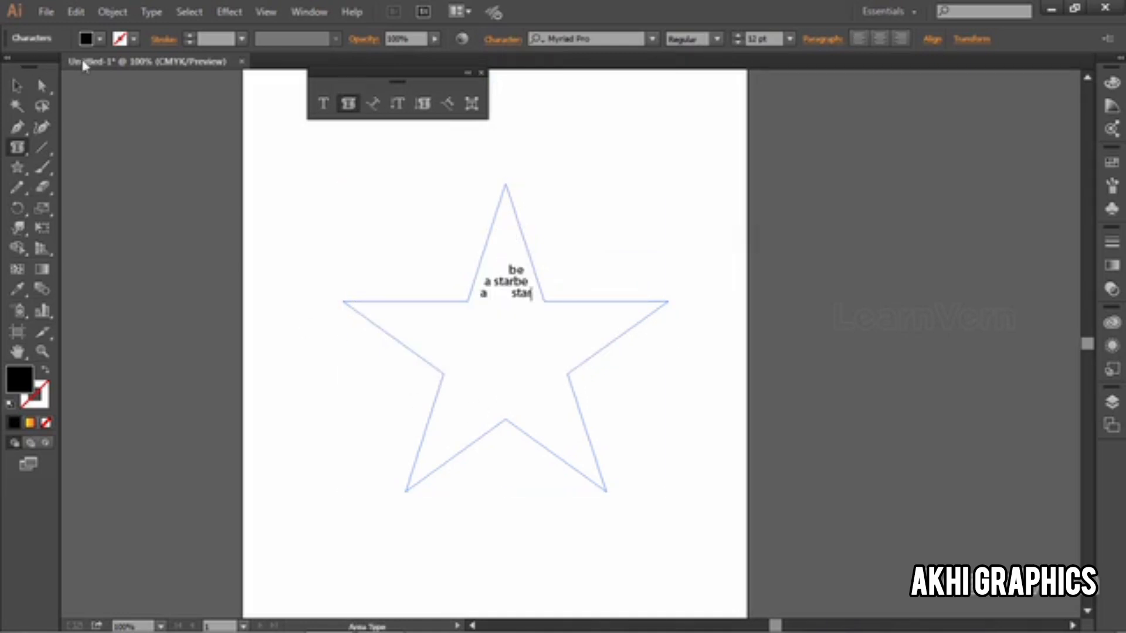
pyautogui.hotkey('ctrl', 'a')
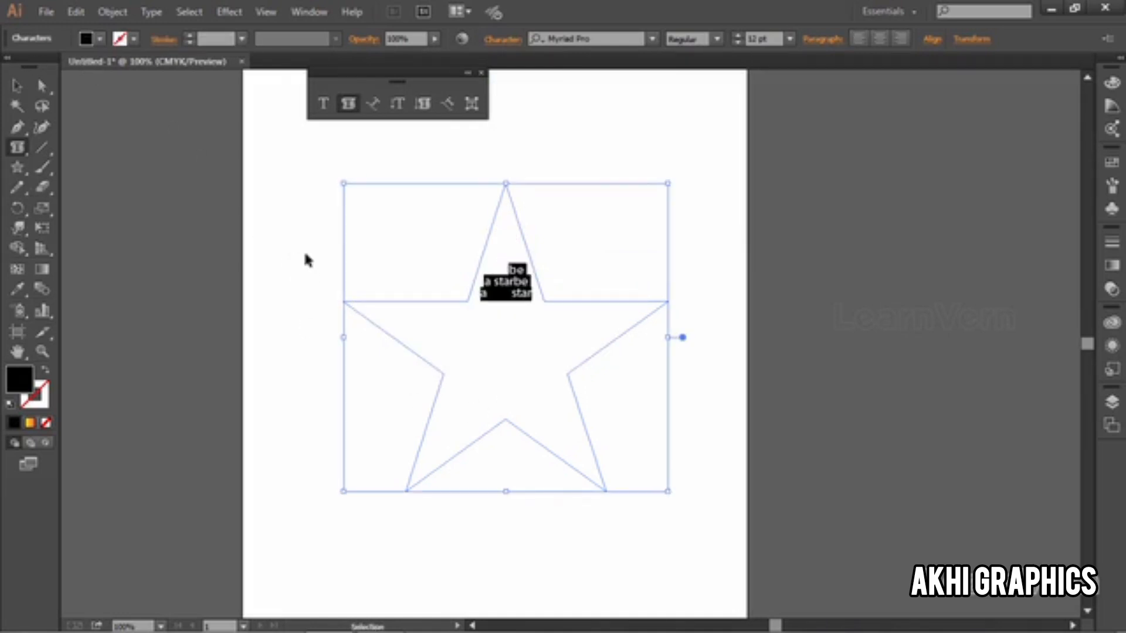
pyautogui.hotkey('ctrl', 'v')
pyautogui.hotkey('ctrl', 'v')
pyautogui.hotkey('ctrl', 'v')
pyautogui.hotkey('ctrl', 'v')
pyautogui.hotkey('ctrl', 'v')
pyautogui.hotkey('ctrl', 'v')
pyautogui.hotkey('ctrl', 'v')
pyautogui.hotkey('ctrl', 'v')
pyautogui.hotkey('ctrl', 'v')
pyautogui.hotkey('ctrl', 'v')
pyautogui.hotkey('ctrl', 'v')
pyautogui.hotkey('ctrl', 'v')
pyautogui.hotkey('ctrl', 'v')
pyautogui.hotkey('ctrl', 'v')
pyautogui.hotkey('ctrl', 'v')
pyautogui.hotkey('ctrl', 'v')
pyautogui.hotkey('ctrl', 'v')
pyautogui.hotkey('ctrl', 'v')
pyautogui.hotkey('ctrl', 'v')
pyautogui.hotkey('ctrl', 'v')
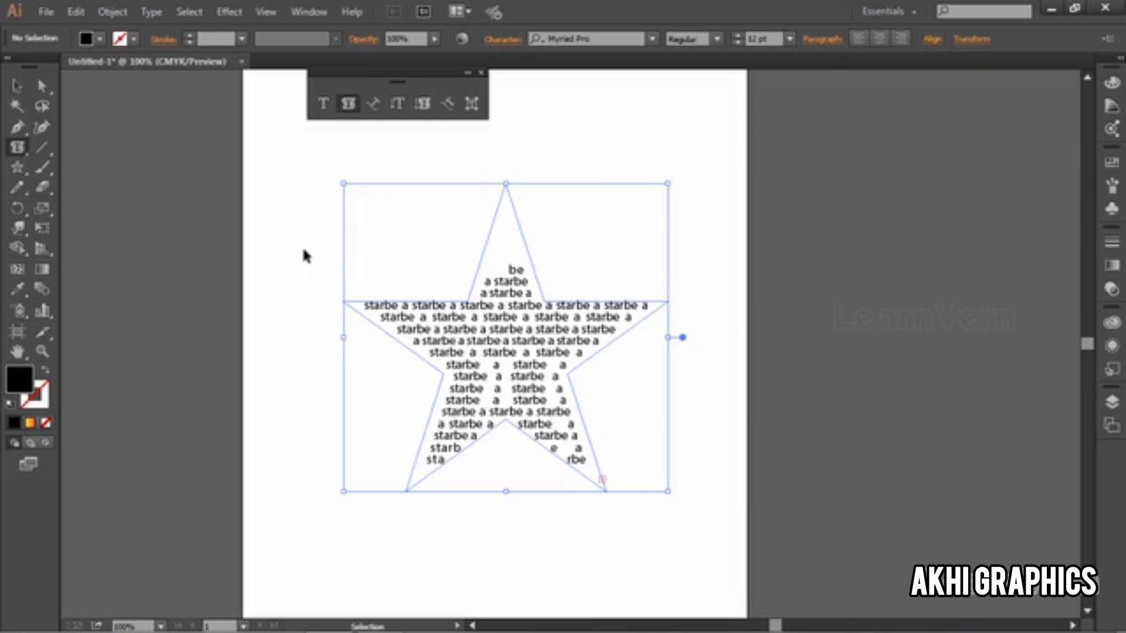
pyautogui.click(17, 86)
pyautogui.click(293, 246)
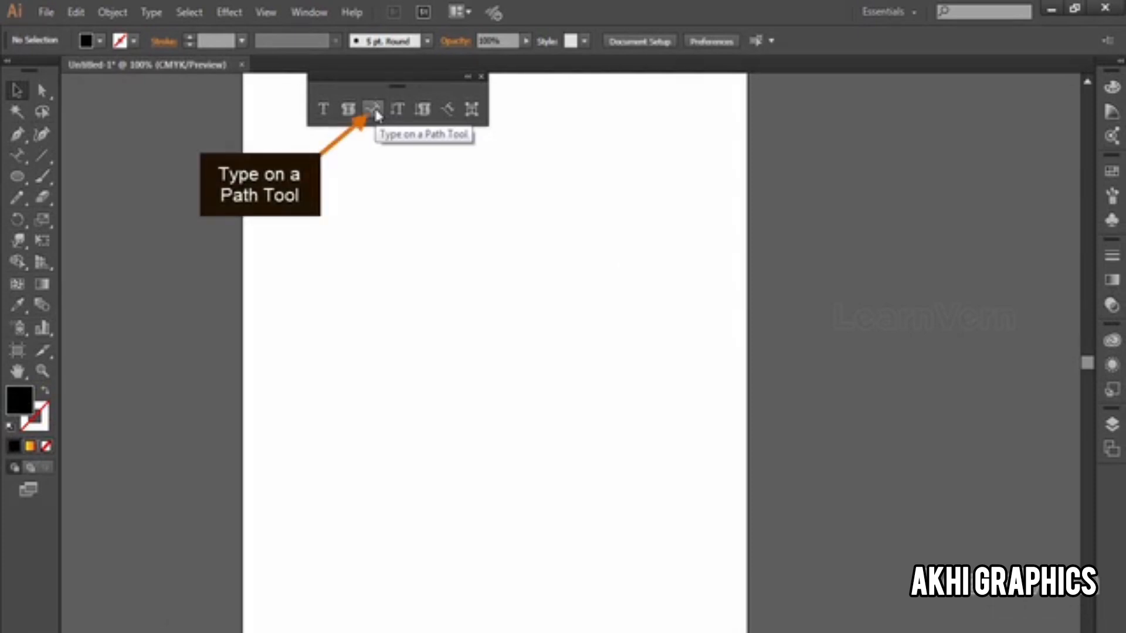
# Step: Draw an open S-shaped curve across the page with the Pen tool and swap its fill and stroke
pyautogui.click(16, 141)
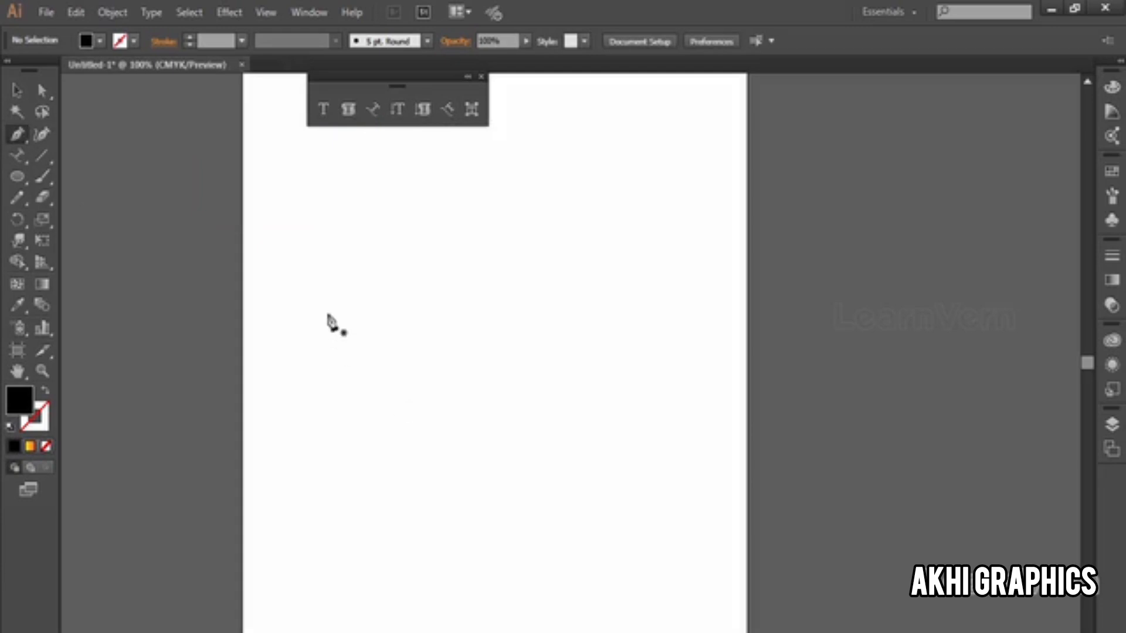
pyautogui.click(308, 260)
pyautogui.moveTo(531, 359); pyautogui.dragTo(622, 538)
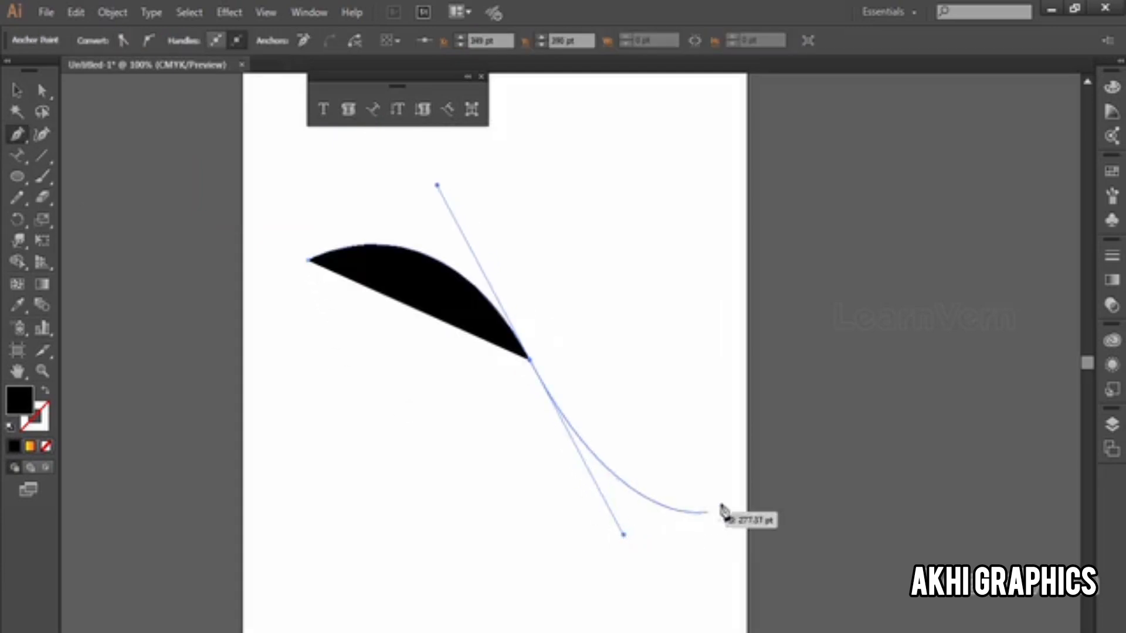
pyautogui.click(737, 405)
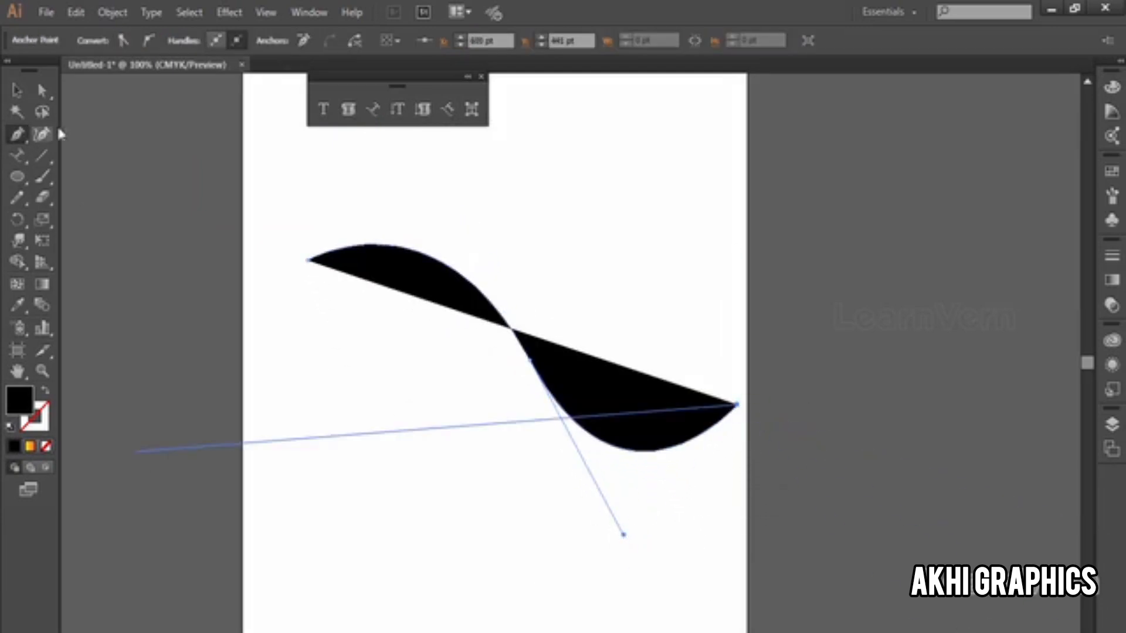
pyautogui.click(16, 91)
pyautogui.hotkey('shift', 'x')
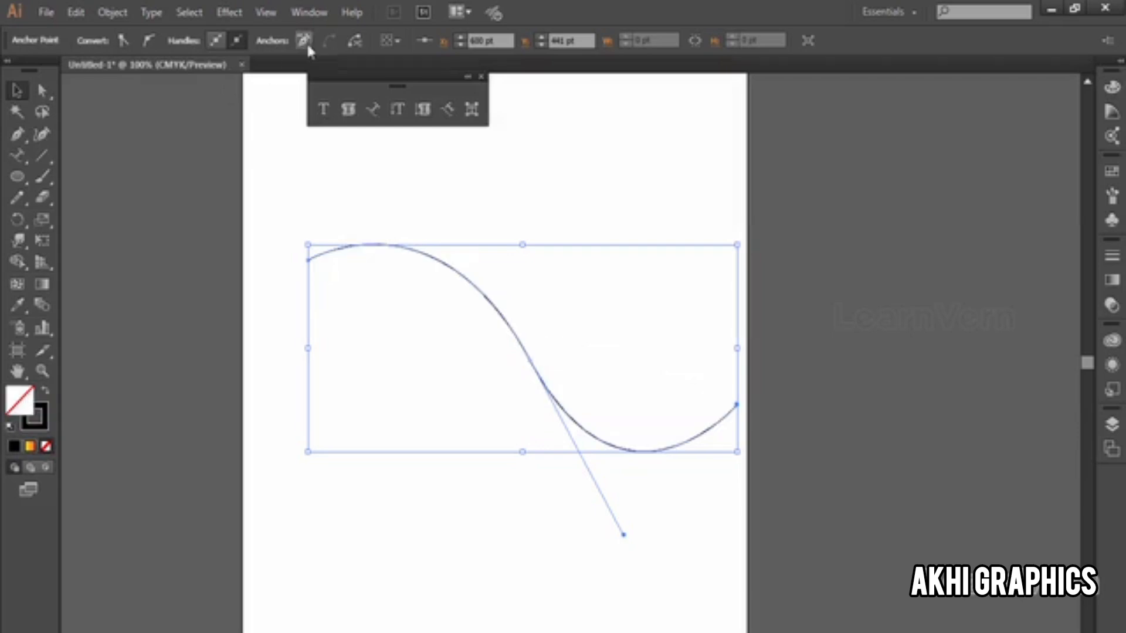
# Step: Add the text "good morning" along the S-shaped curve, starting from its upper end
pyautogui.click(372, 109)
pyautogui.click(316, 252)
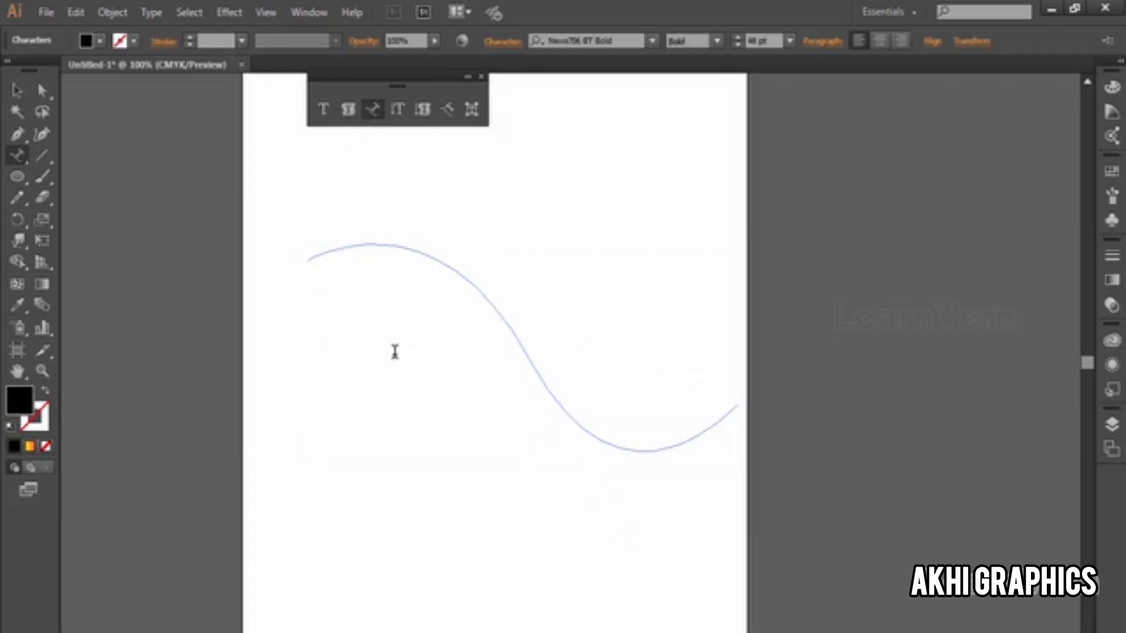
pyautogui.write('good morning')
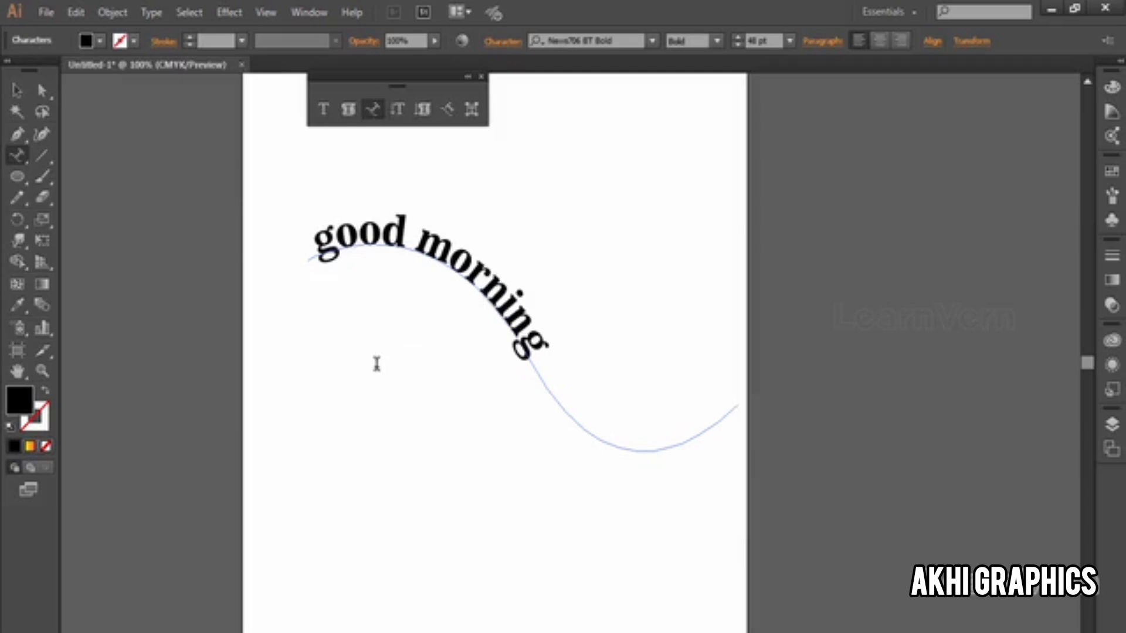
# Step: Set the whole "good morning" text to the Mistral font at 60 pt
pyautogui.hotkey('ctrl', 'a')
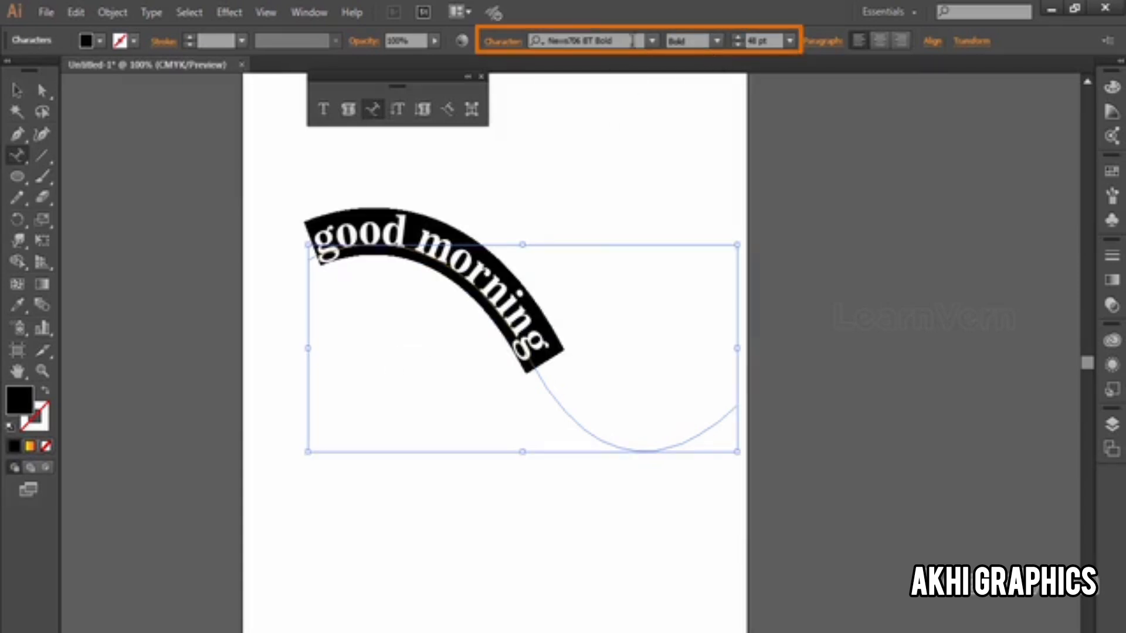
pyautogui.click(653, 41)
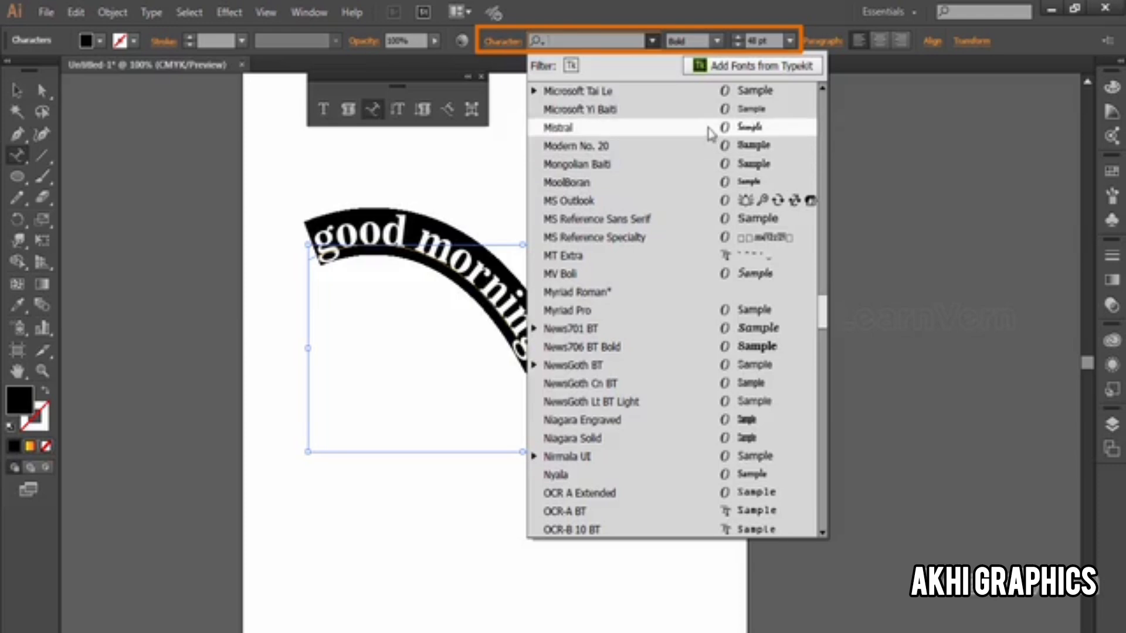
pyautogui.click(706, 129)
pyautogui.click(791, 41)
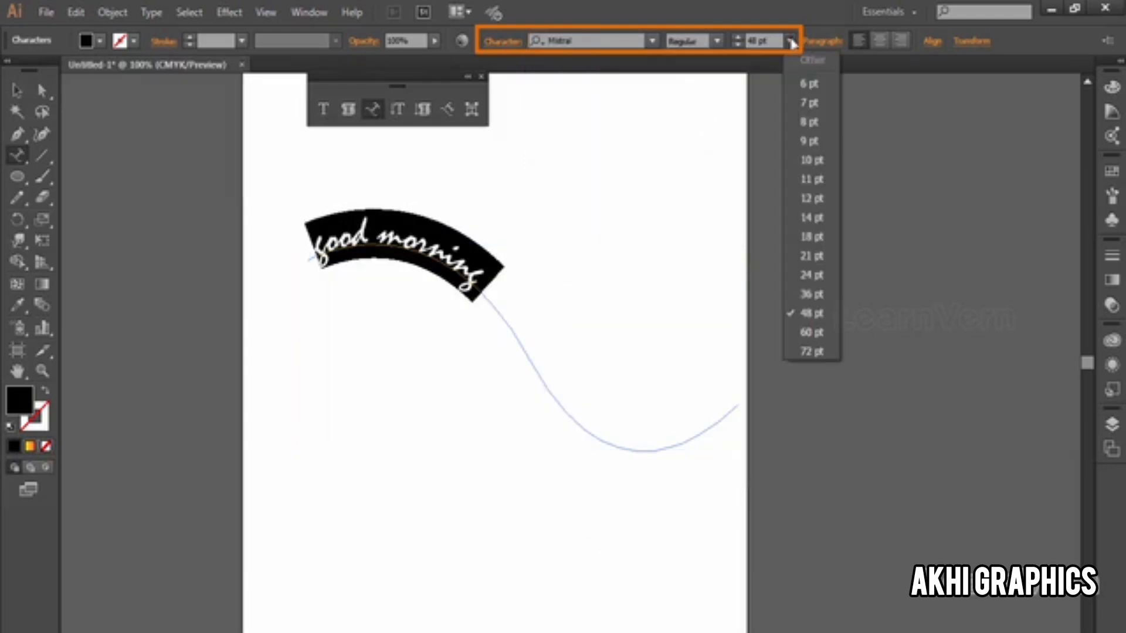
pyautogui.click(824, 329)
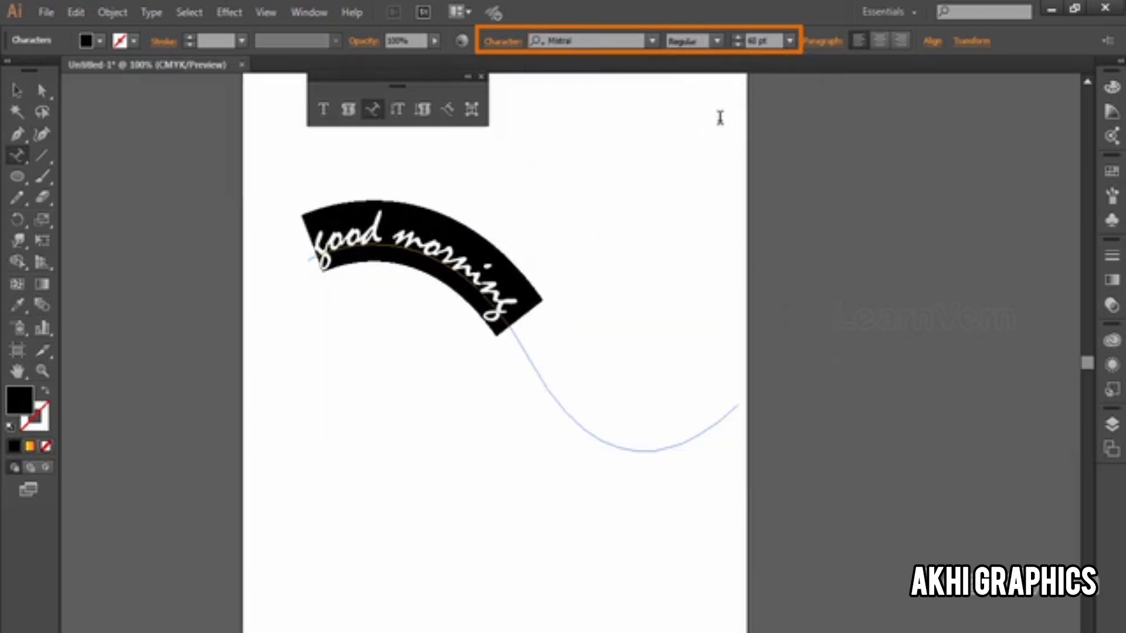
# Step: Slide the "good morning" text further along the curve by moving its start bracket
pyautogui.click(16, 90)
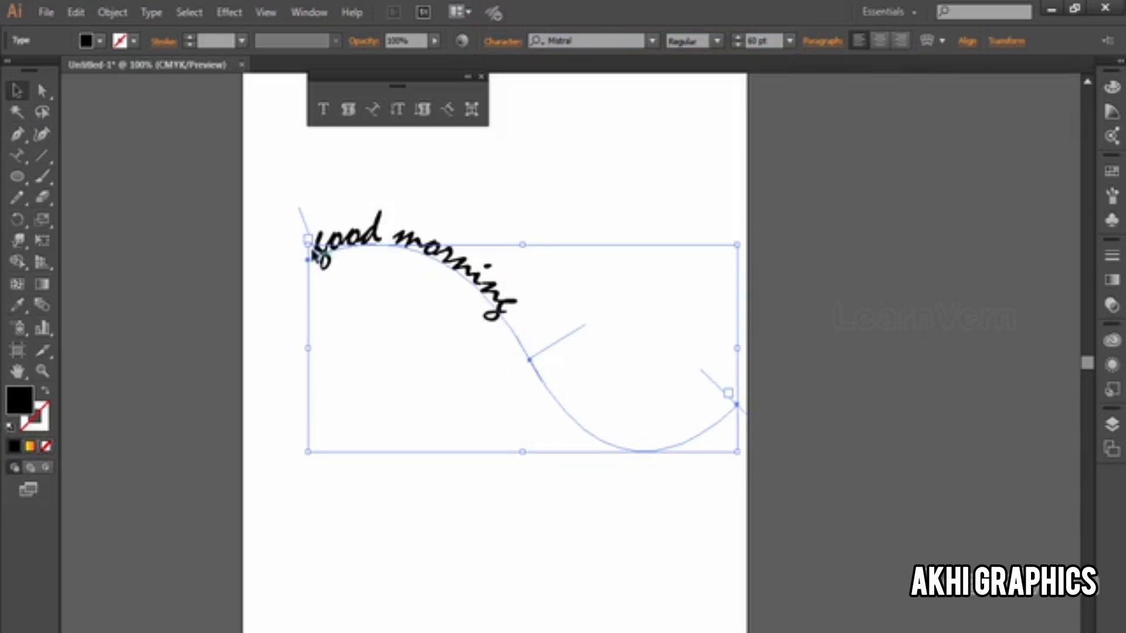
pyautogui.moveTo(307, 235)
pyautogui.mouseDown()
pyautogui.moveTo(372, 276)
pyautogui.moveTo(481, 304)
pyautogui.moveTo(393, 185)
pyautogui.moveTo(321, 209)
pyautogui.mouseUp()
pyautogui.click(472, 279)
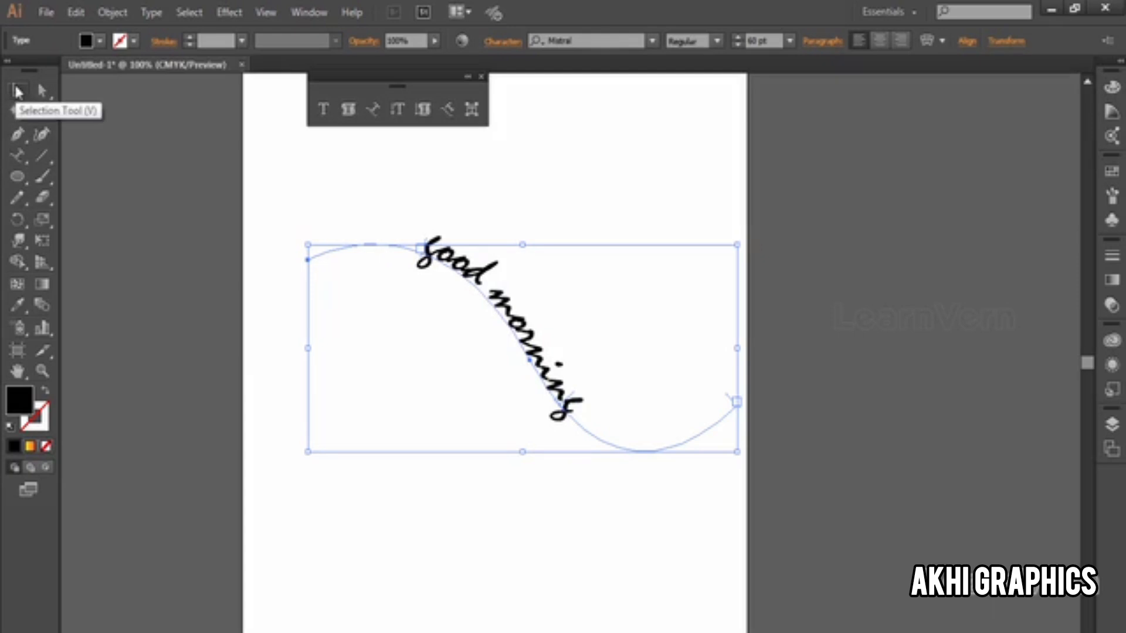
pyautogui.moveTo(420, 248); pyautogui.dragTo(465, 329)
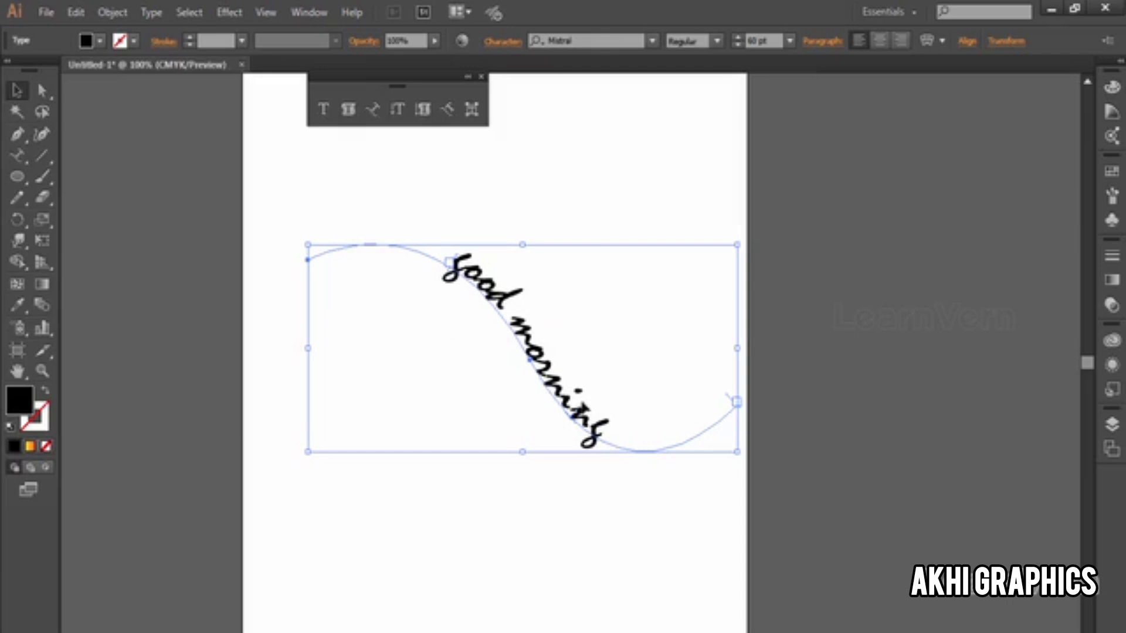
# Step: Try flipping the "good morning" text to the other side of the curve, and undo it
pyautogui.moveTo(580, 405); pyautogui.dragTo(545, 463)
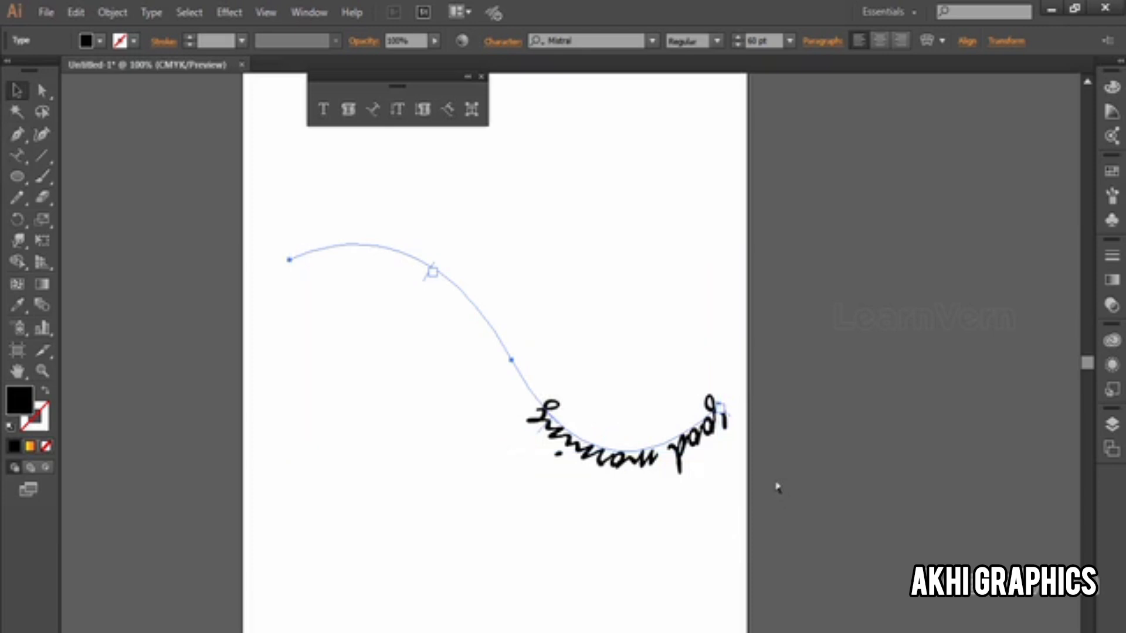
pyautogui.hotkey('ctrl', 'z')
# Step: Open the Type on a Path Options for the "good morning" text, enable the preview and try the Skew effect
pyautogui.click(159, 12)
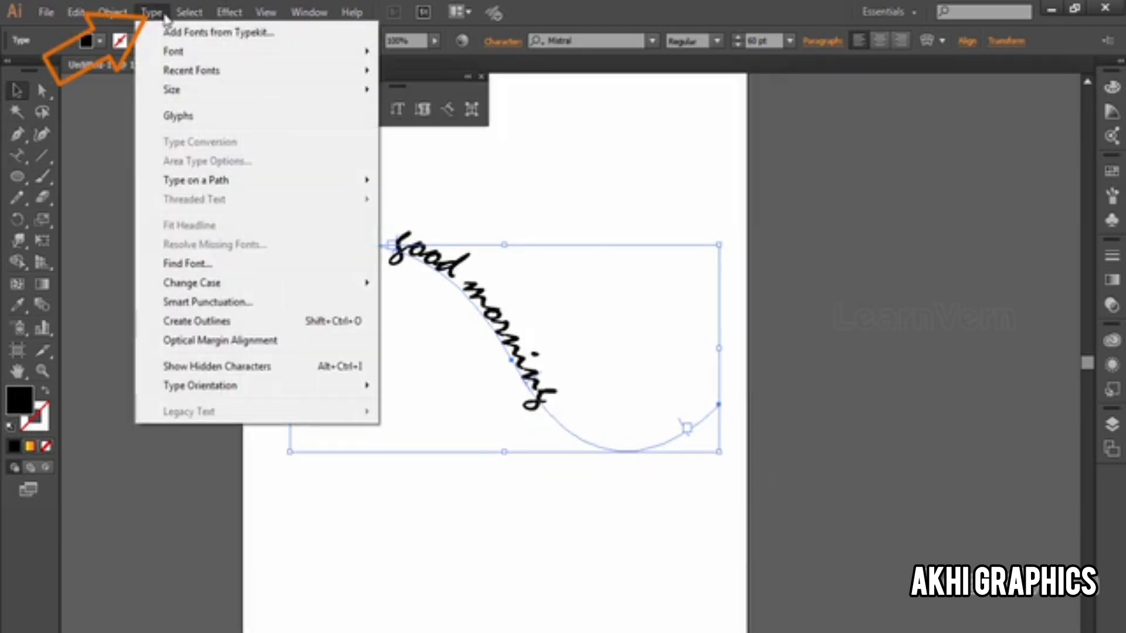
pyautogui.moveTo(186, 189)
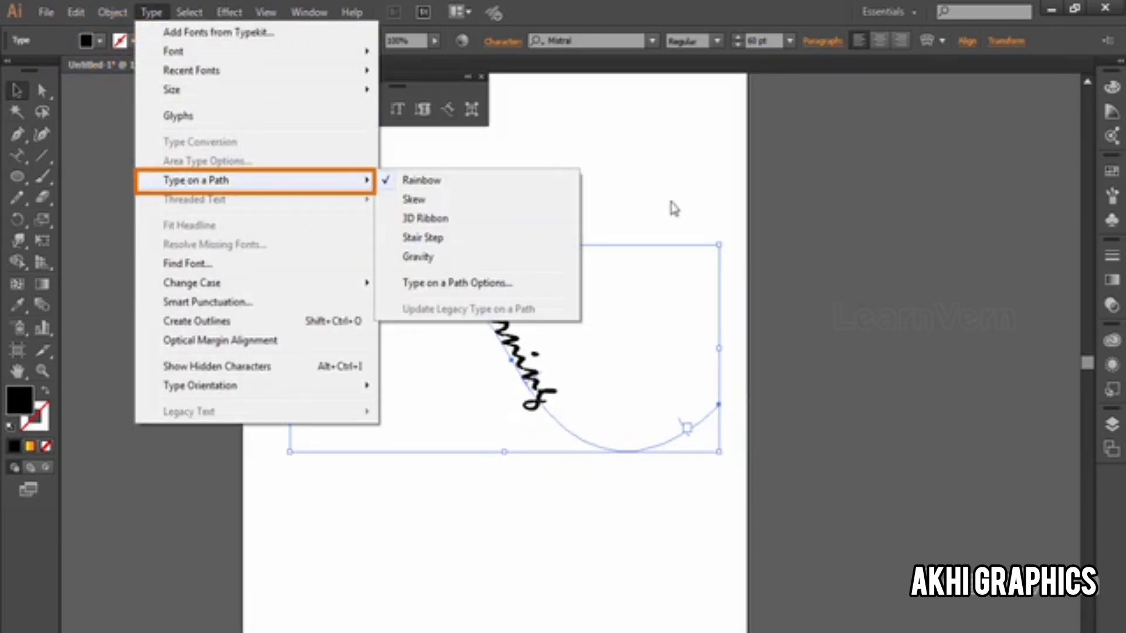
pyautogui.click(490, 283)
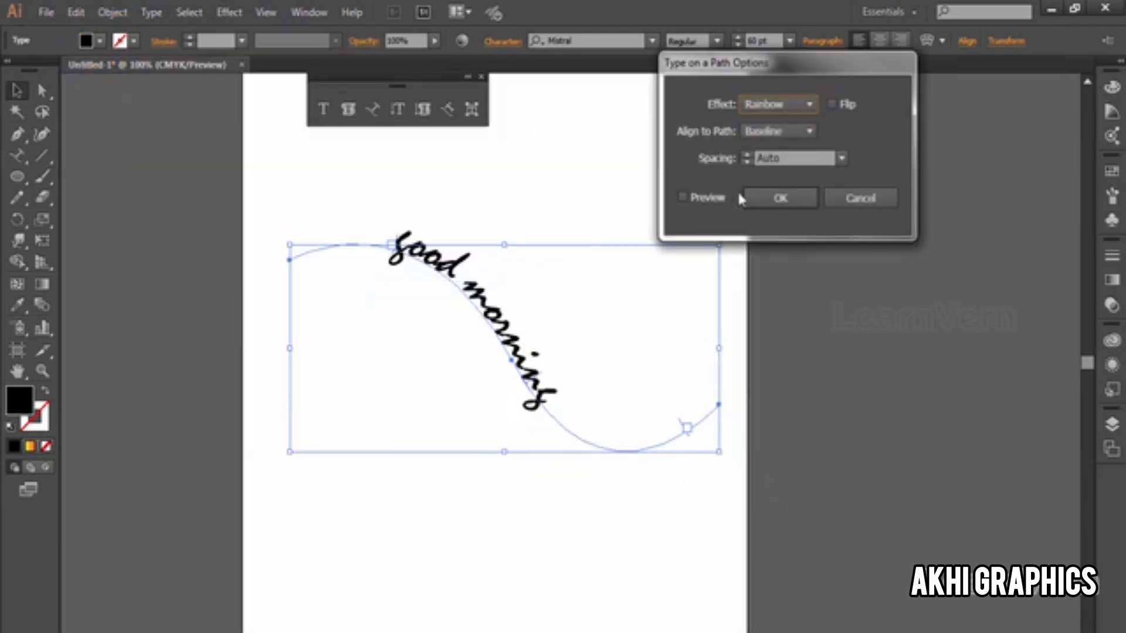
pyautogui.click(707, 199)
pyautogui.click(777, 104)
pyautogui.click(768, 143)
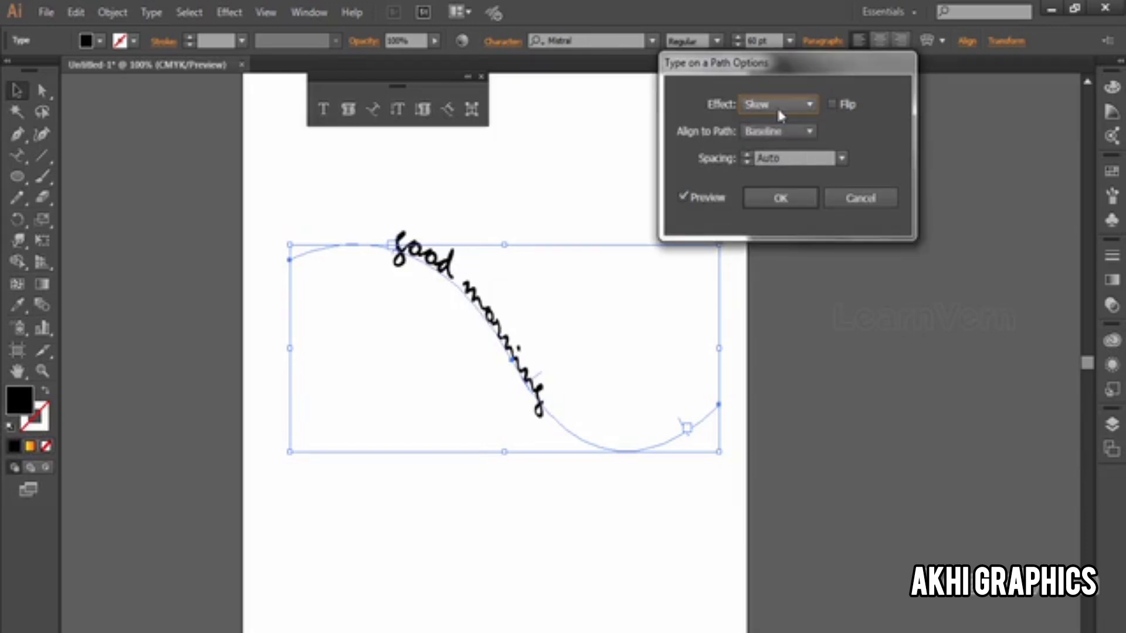
# Step: Preview the 3D Ribbon, Stair Step and Gravity effects on the path text, and cancel the options
pyautogui.click(780, 106)
pyautogui.click(768, 156)
pyautogui.click(768, 106)
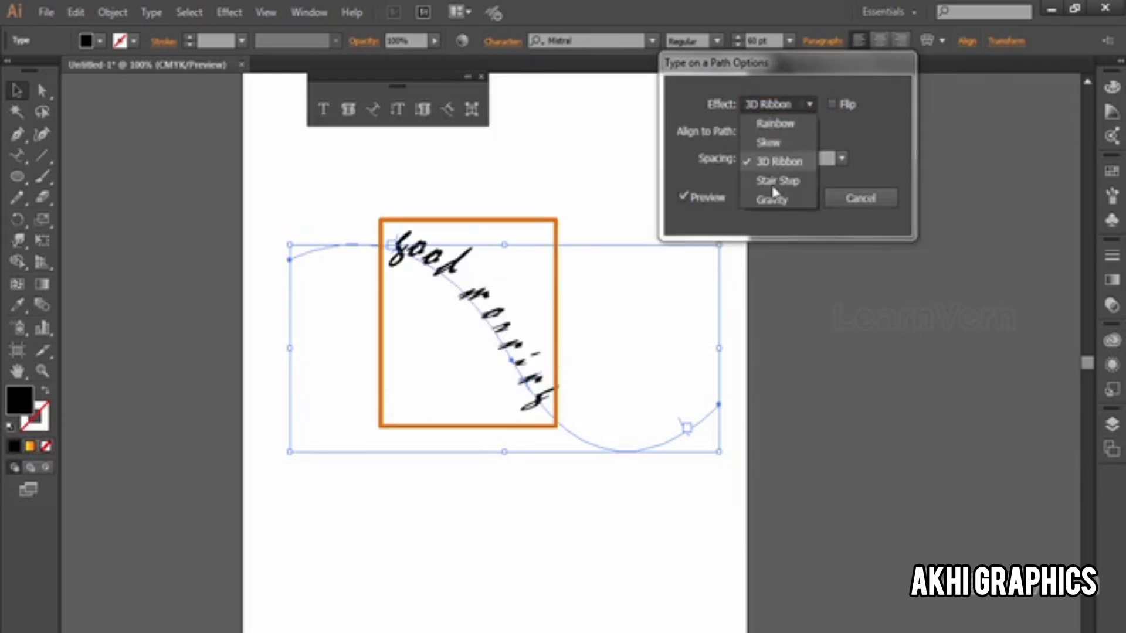
pyautogui.click(774, 181)
pyautogui.click(777, 104)
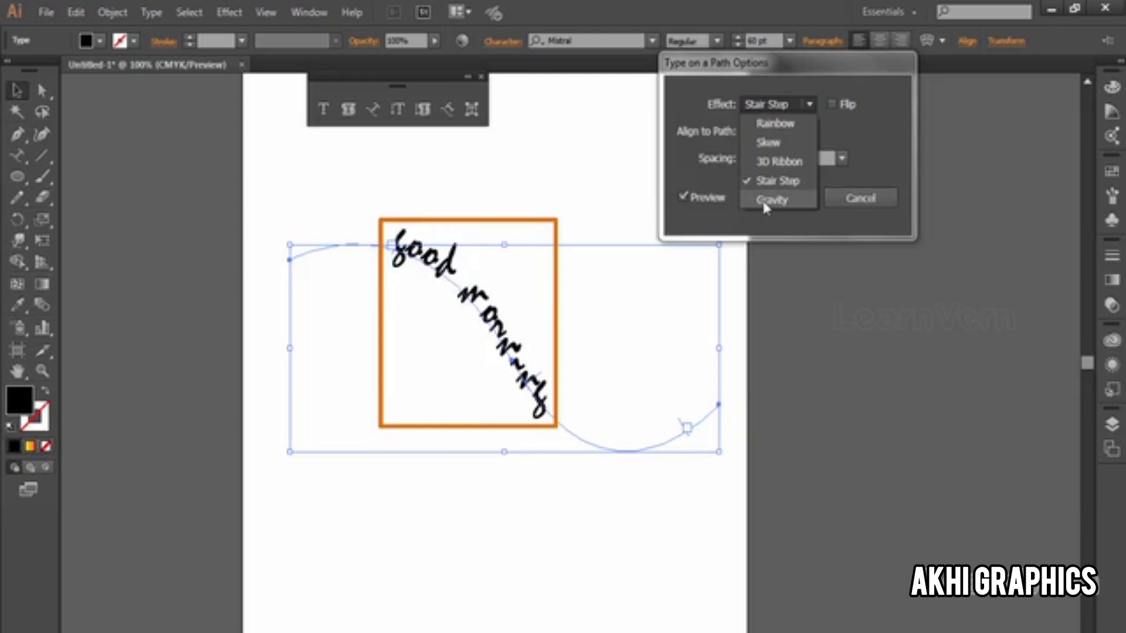
pyautogui.click(765, 200)
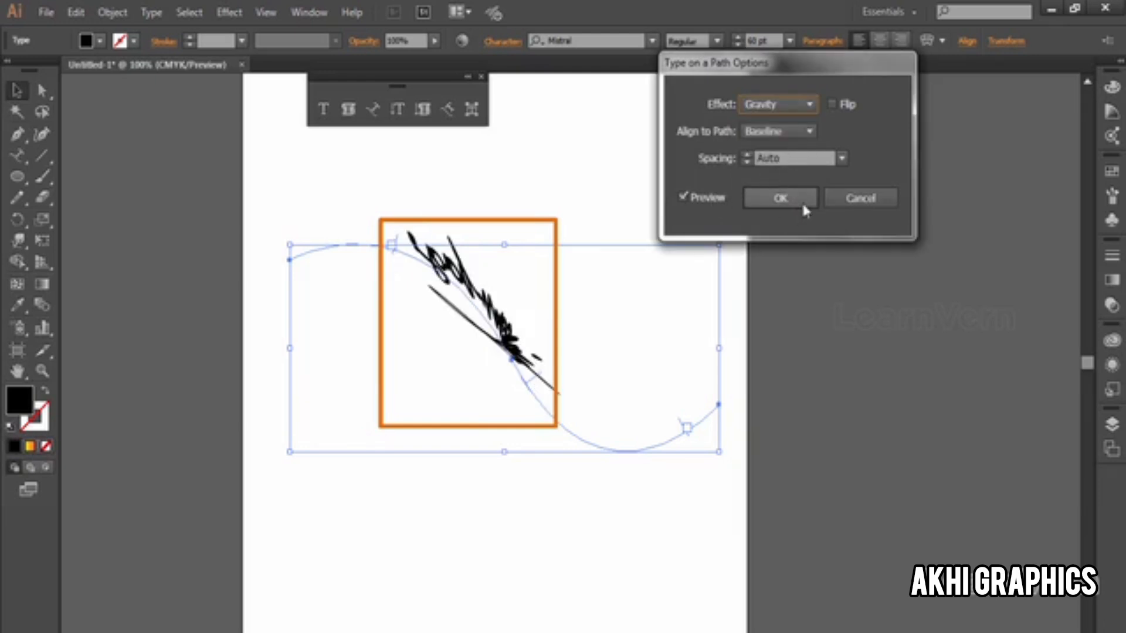
pyautogui.click(839, 199)
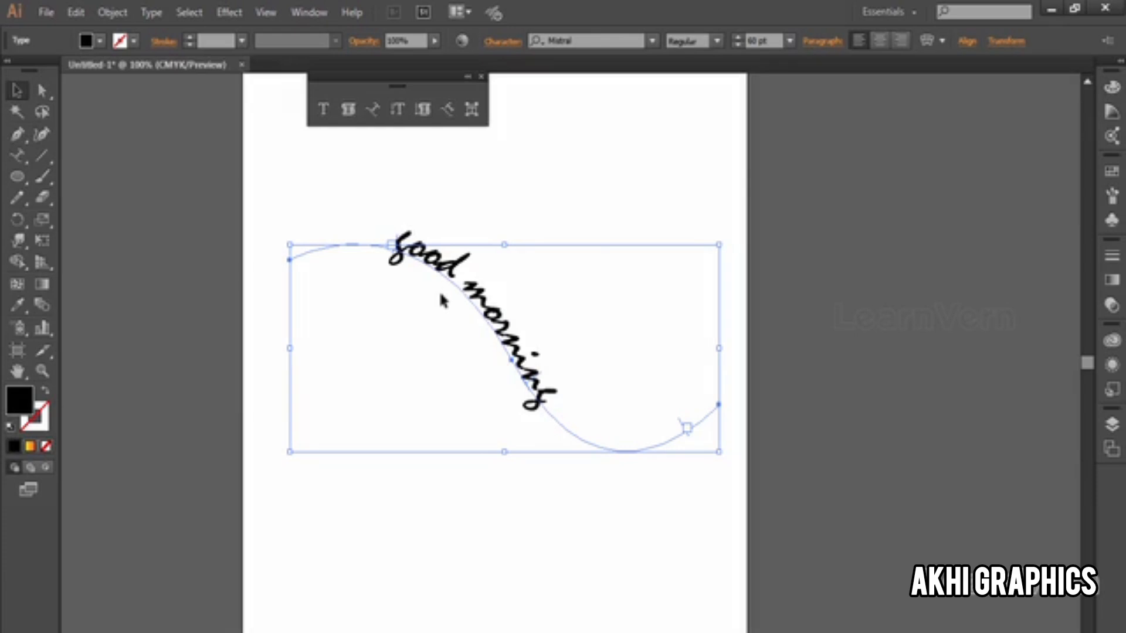
# Step: Delete the "good morning" path text and draw a large black circle in the middle of the artboard
pyautogui.press('Delete')
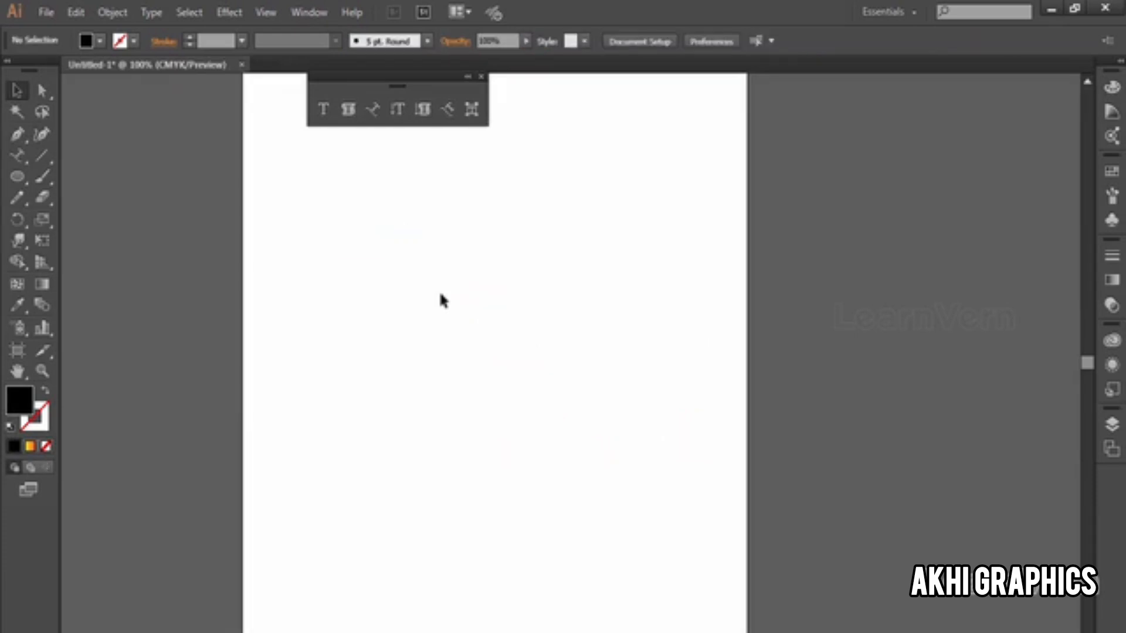
pyautogui.click(17, 176)
pyautogui.moveTo(337, 228); pyautogui.dragTo(597, 480)
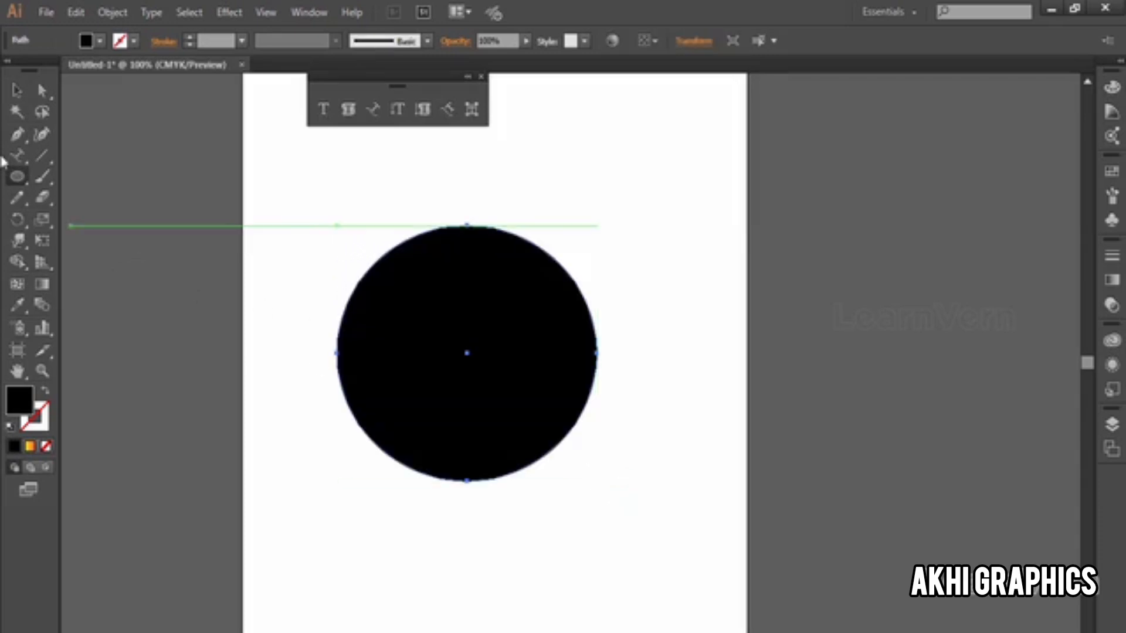
# Step: Add "ABC CORPORATION" as path type on the circle's outline and slide its start slightly counterclockwise
pyautogui.click(373, 109)
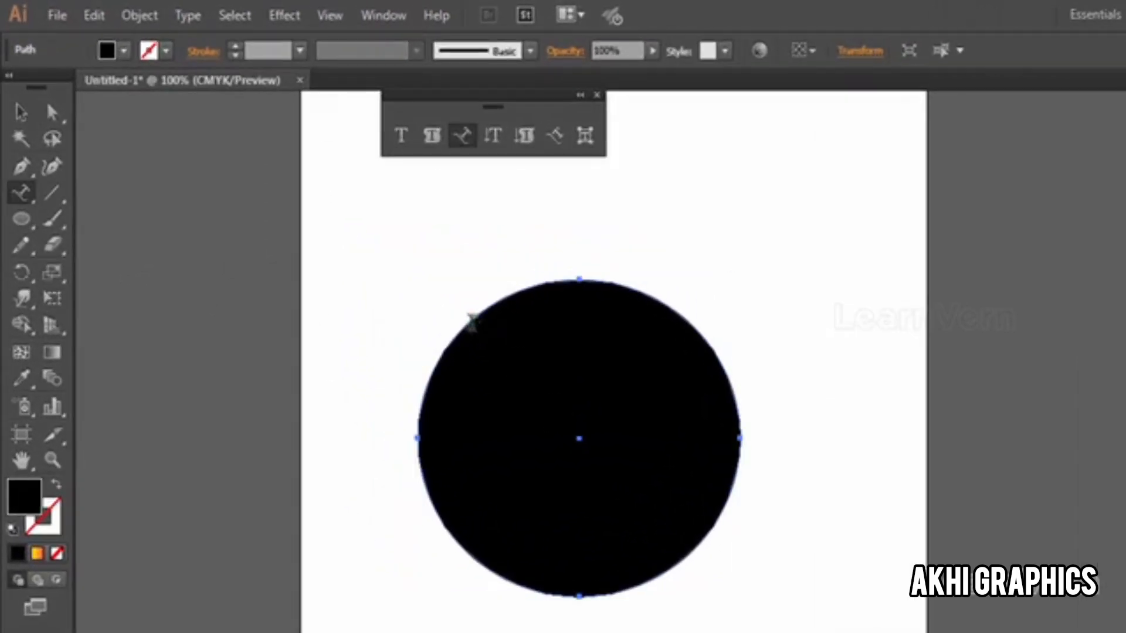
pyautogui.click(379, 256)
pyautogui.write('A')
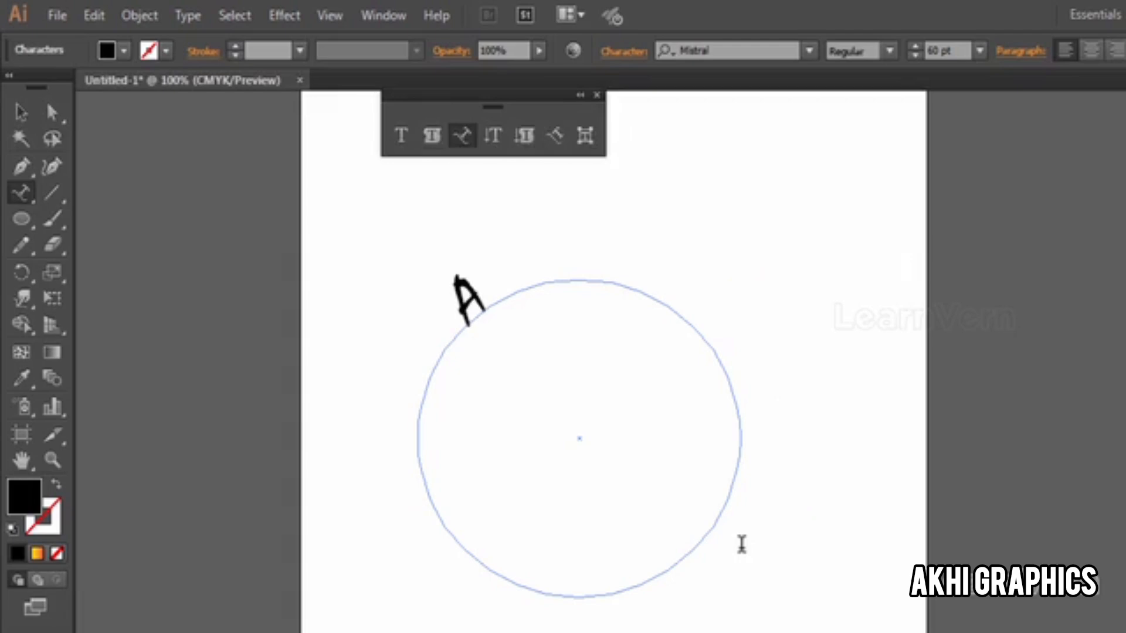
pyautogui.write('BC CORPOR')
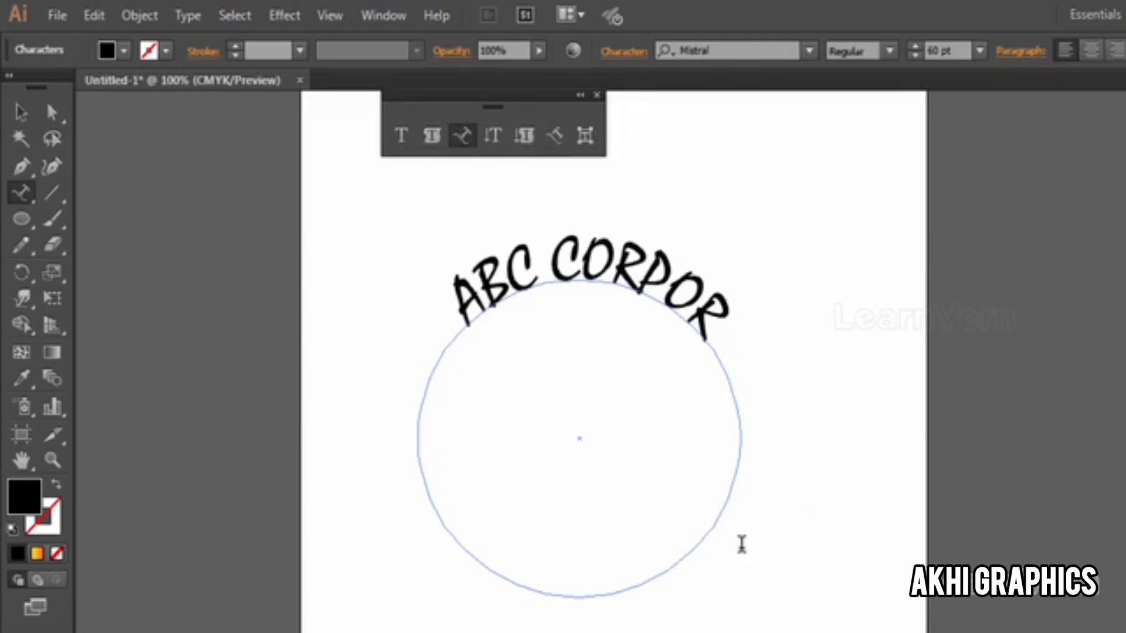
pyautogui.write('ATION')
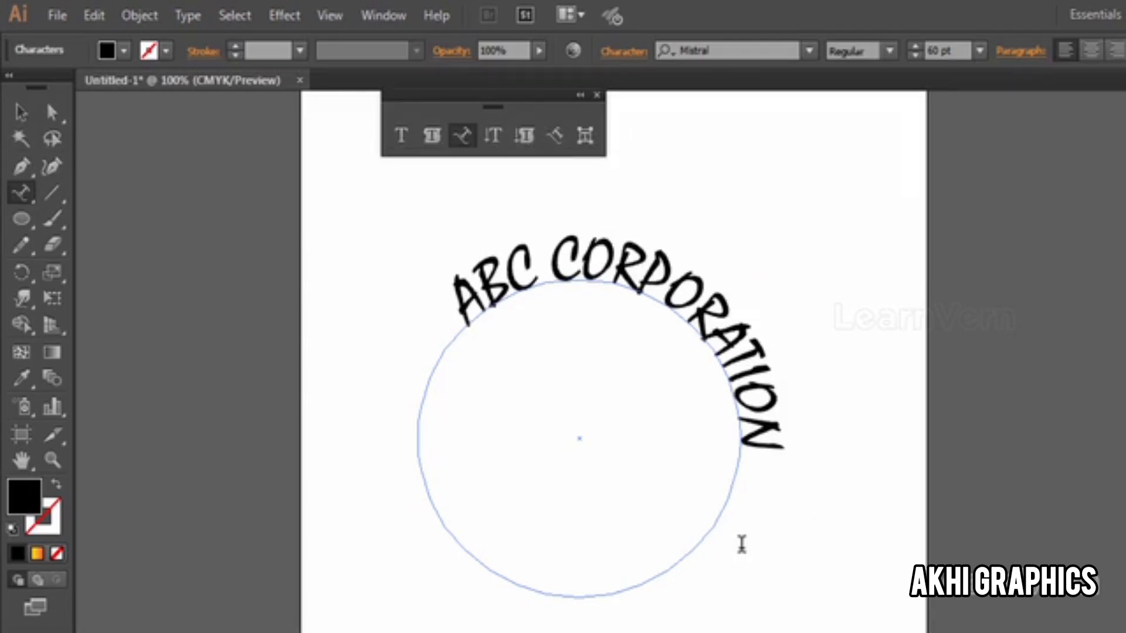
pyautogui.press('Escape')
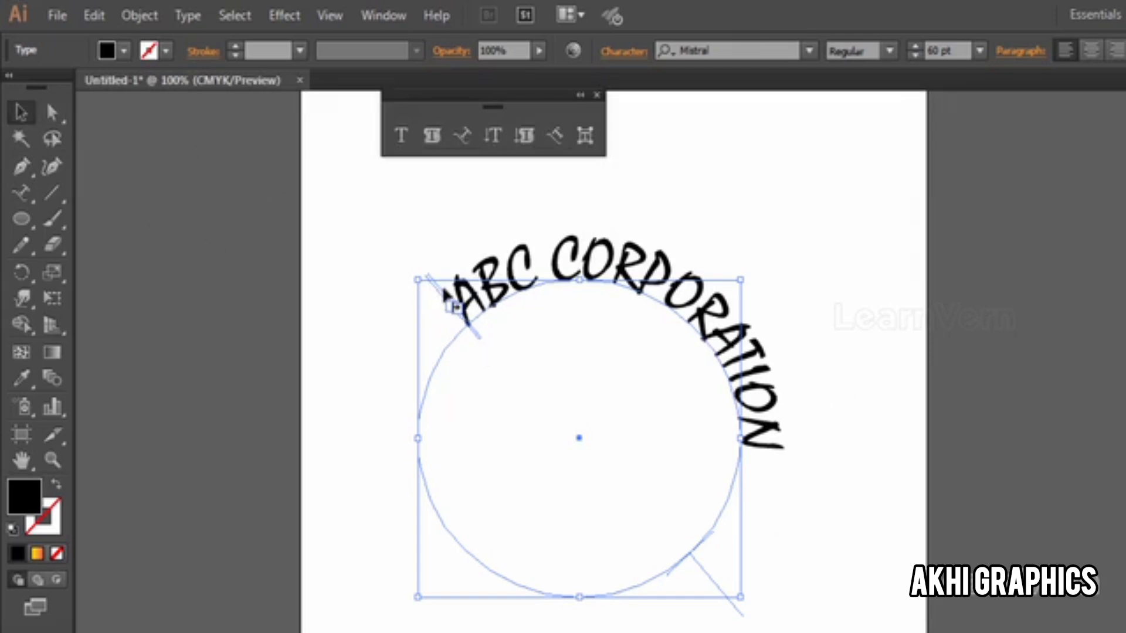
pyautogui.moveTo(435, 290); pyautogui.dragTo(428, 329)
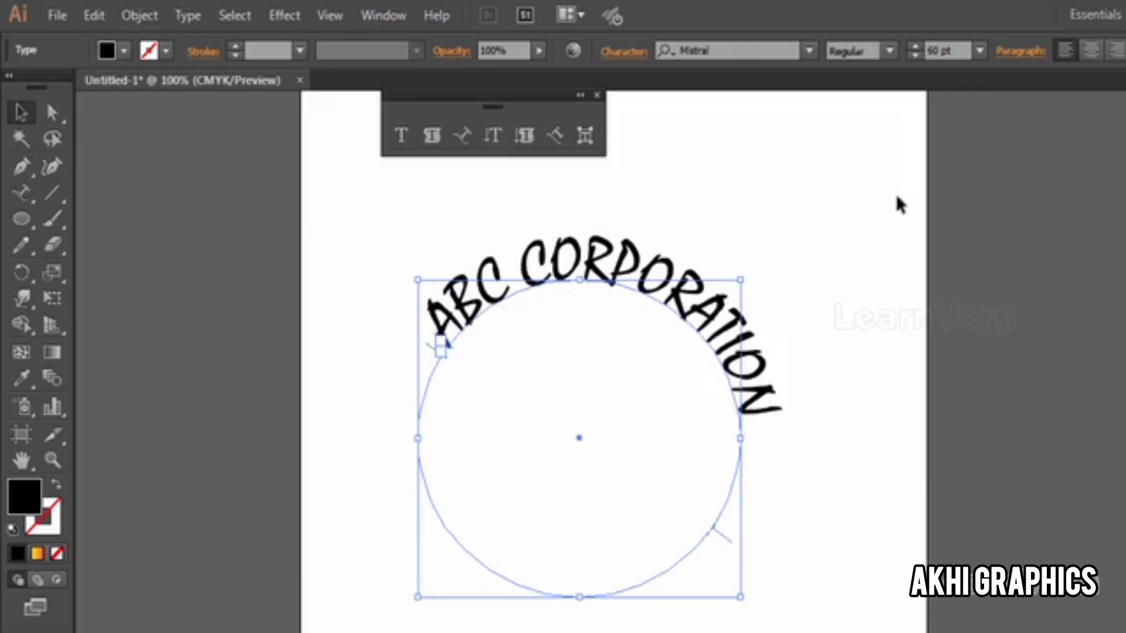
# Step: Change the font of all the "ABC CORPORATION" text to Microsoft New Tai Lue
pyautogui.press('t')
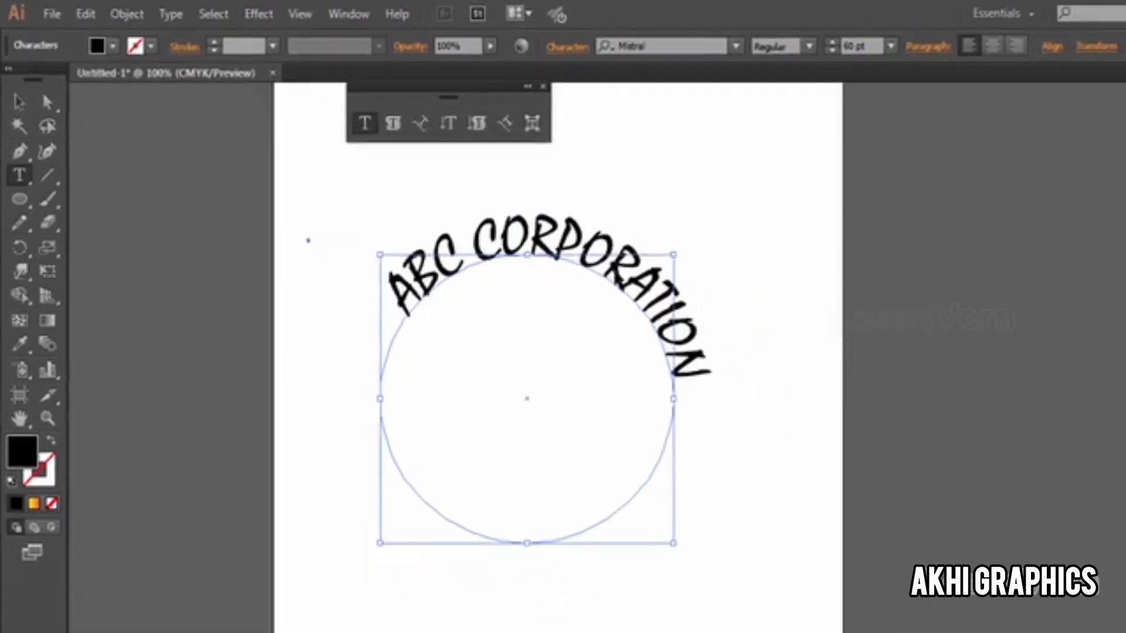
pyautogui.hotkey('ctrl', 'a')
pyautogui.click(736, 46)
pyautogui.scroll(2, 754, 189)
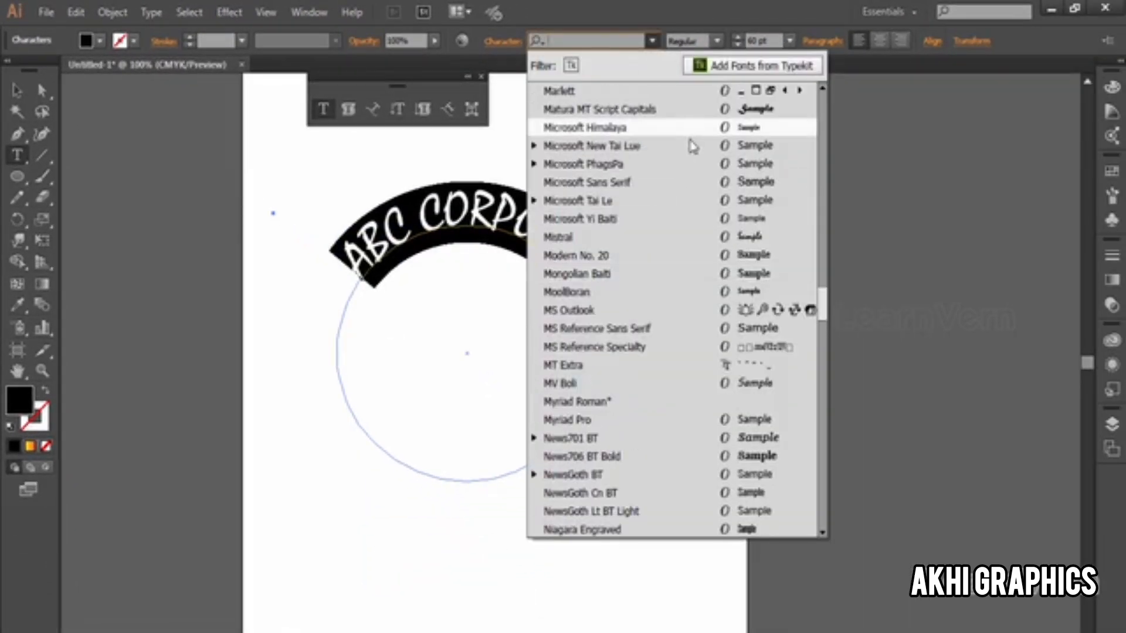
pyautogui.click(692, 145)
# Step: Reduce the "ABC CORPORATION" text size, trying 21 pt and settling on 24 pt
pyautogui.click(790, 40)
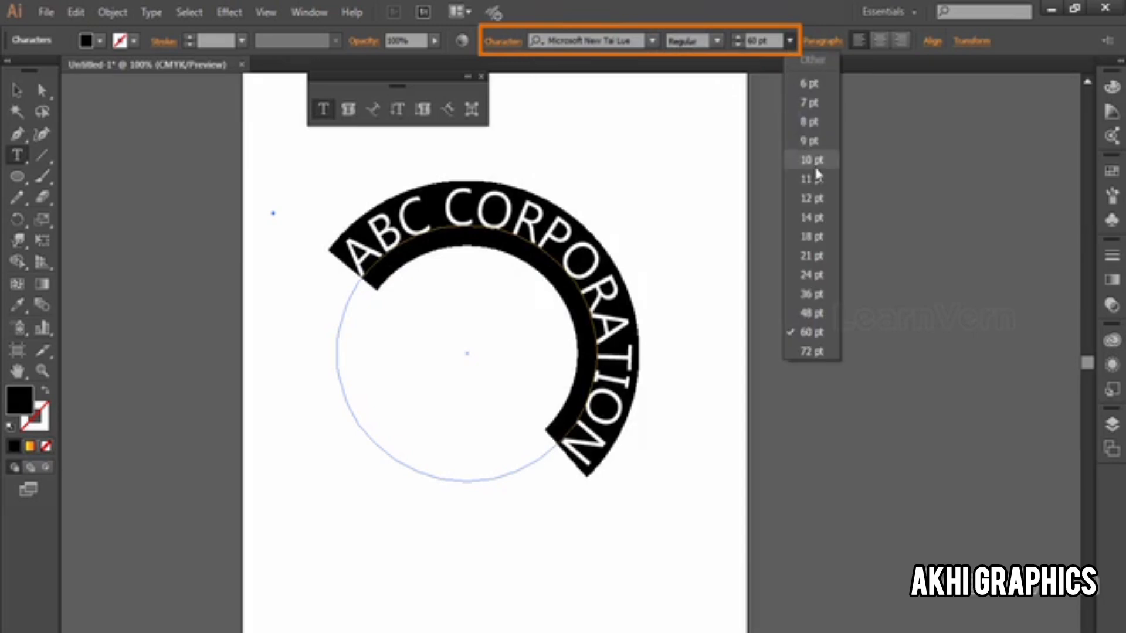
pyautogui.click(817, 245)
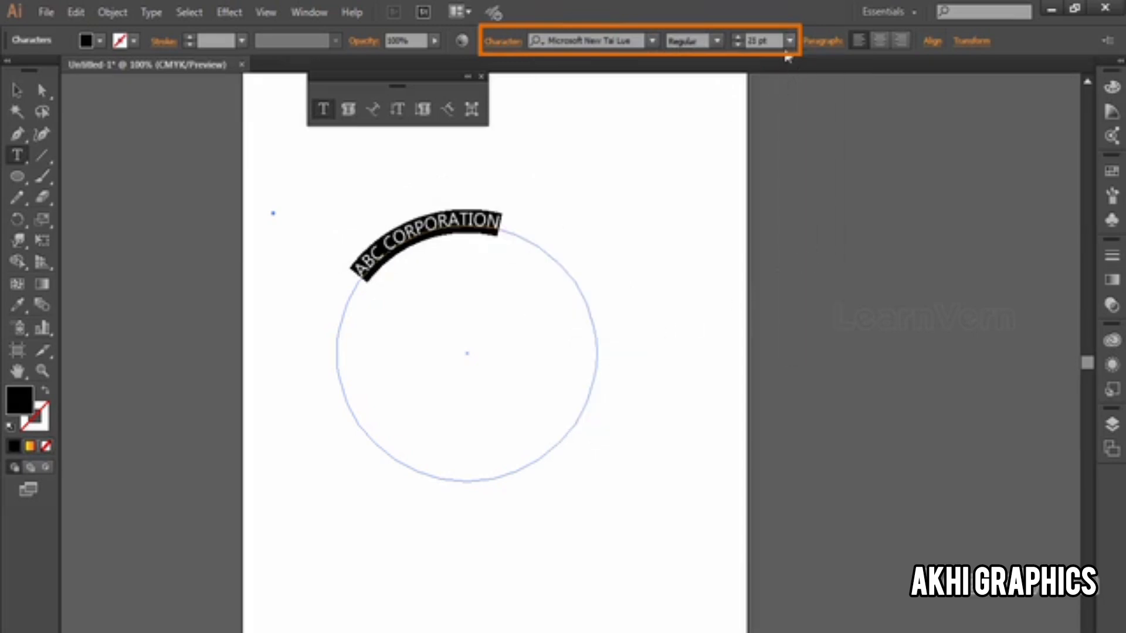
pyautogui.click(790, 40)
pyautogui.click(828, 275)
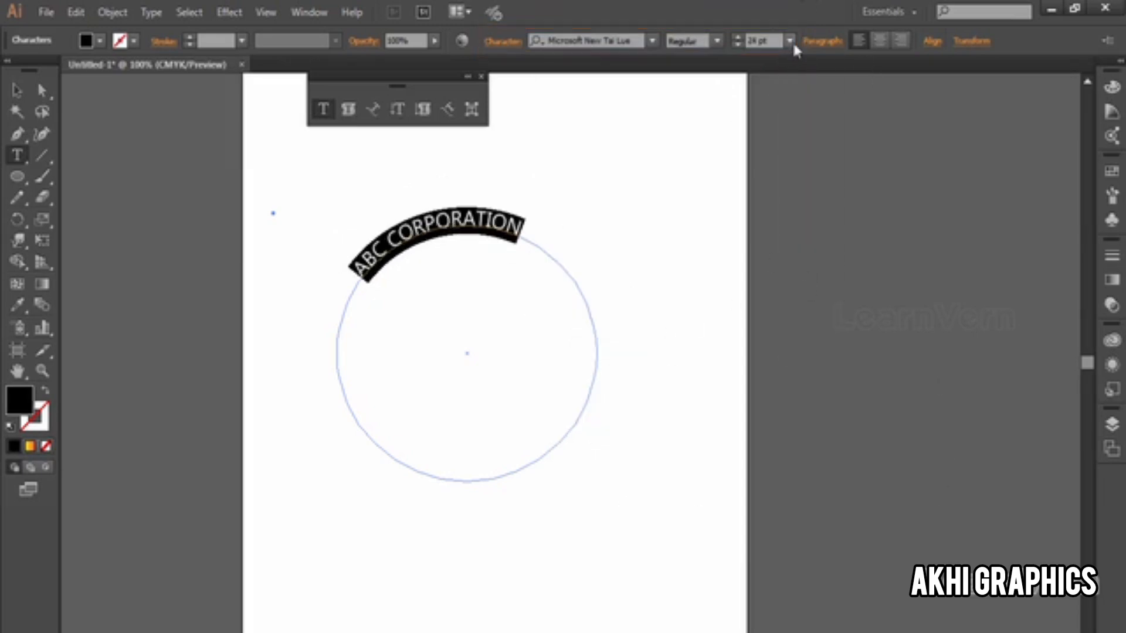
# Step: Try a size of 48 pt for the "ABC CORPORATION" text, and undo it
pyautogui.click(791, 41)
pyautogui.click(822, 313)
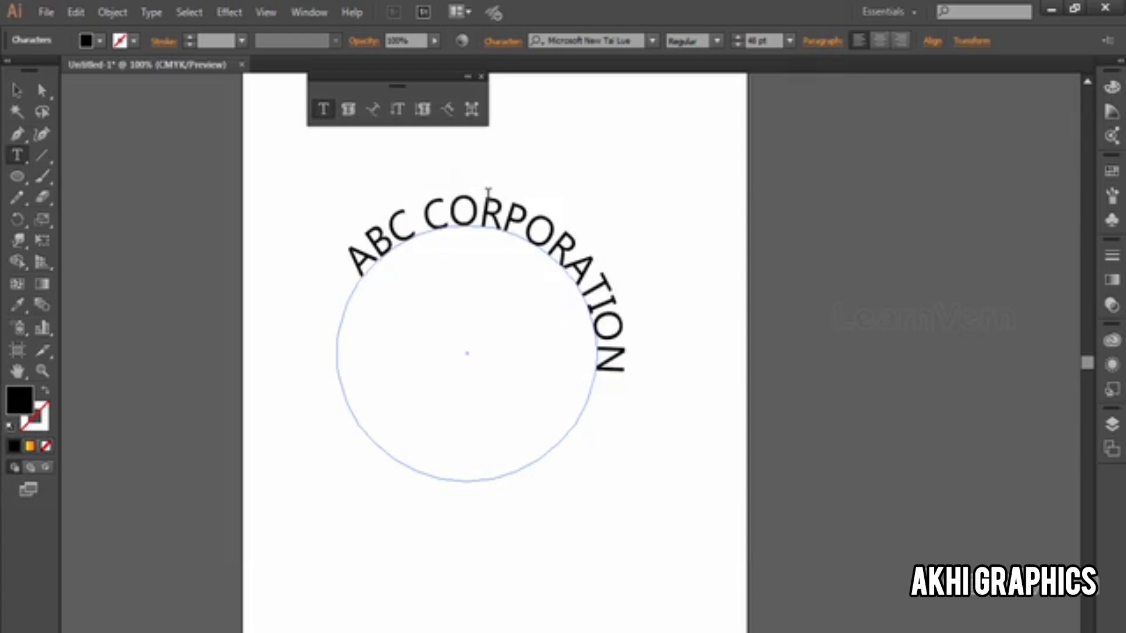
pyautogui.hotkey('ctrl', 'z')
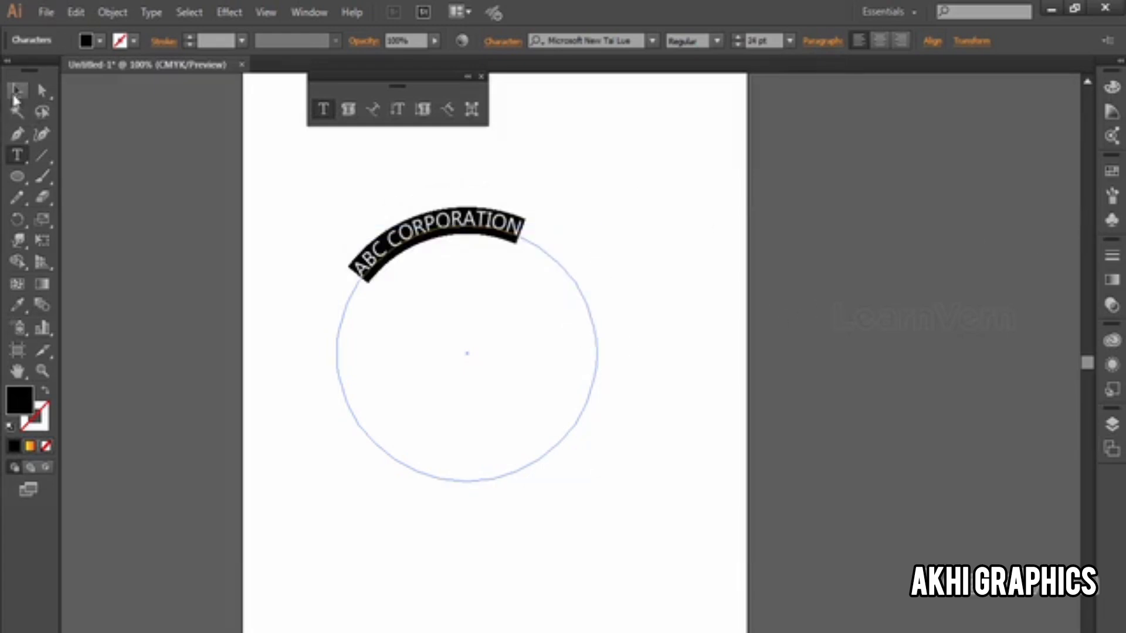
# Step: Slide the "ABC CORPORATION" text clockwise along the circle until it is roughly centred over the top
pyautogui.click(15, 93)
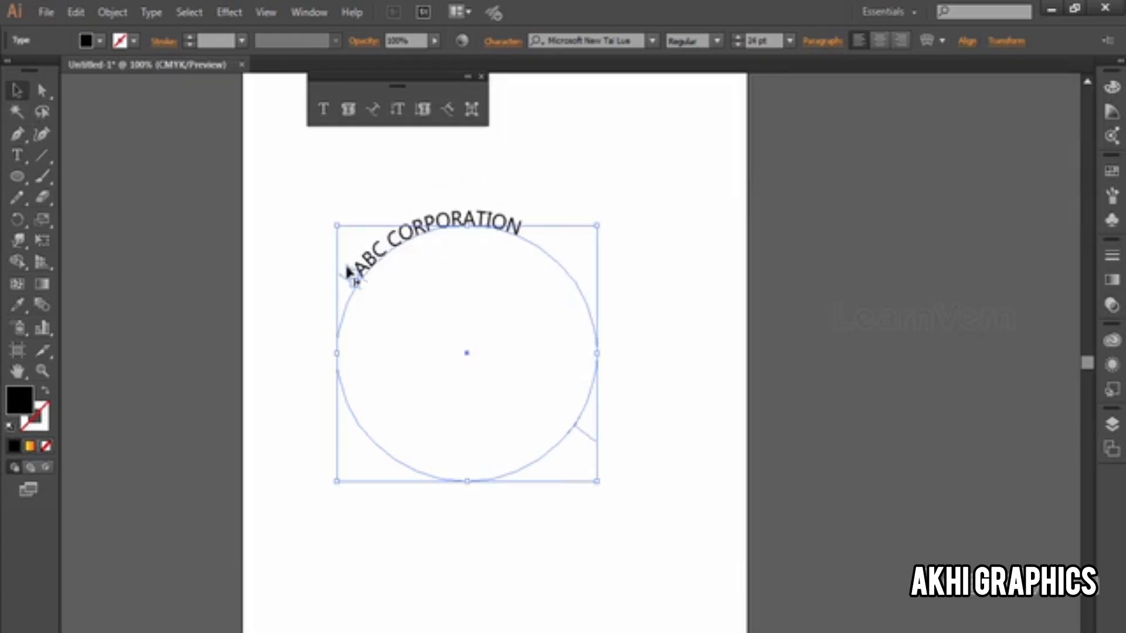
pyautogui.moveTo(349, 271); pyautogui.dragTo(391, 240)
pyautogui.click(604, 254)
pyautogui.click(459, 243)
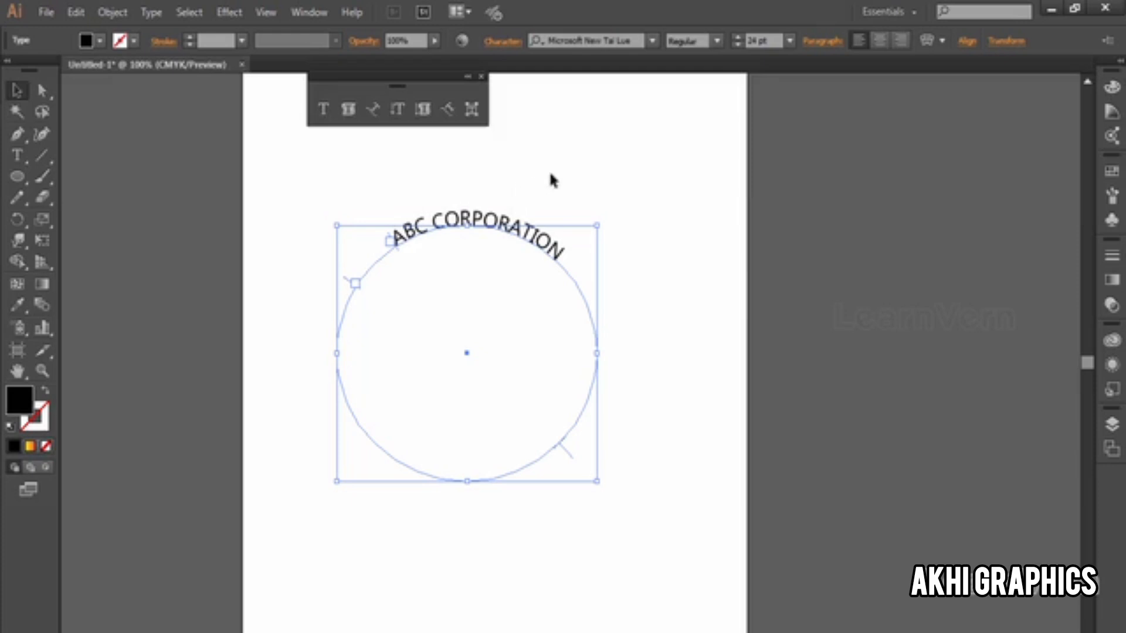
# Step: Place a second copy of "ABC CORPORATION" along the inside of the circle's lower arc, reading upright
pyautogui.hotkey('ctrl', 'shift', 'b')
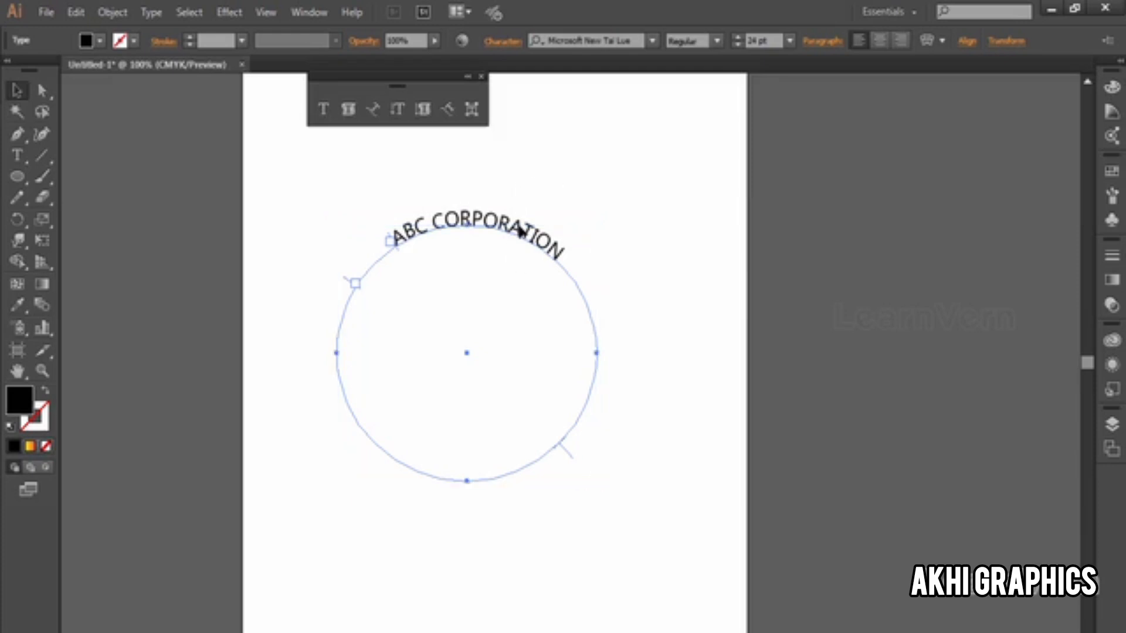
pyautogui.hotkey('ctrl', 'shift', 'b')
pyautogui.moveTo(574, 466); pyautogui.dragTo(596, 368)
pyautogui.moveTo(345, 310); pyautogui.dragTo(437, 395)
pyautogui.hotkey('ctrl', 'z')
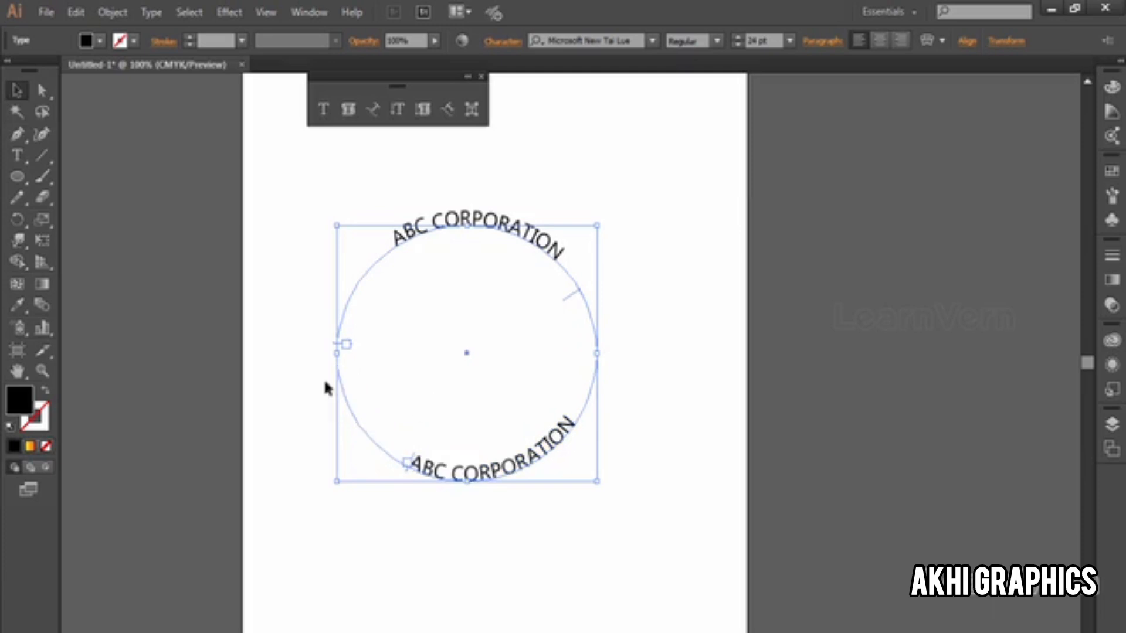
# Step: Select both "ABC CORPORATION" texts and convert them to outlines
pyautogui.click(10, 88)
pyautogui.click(595, 365)
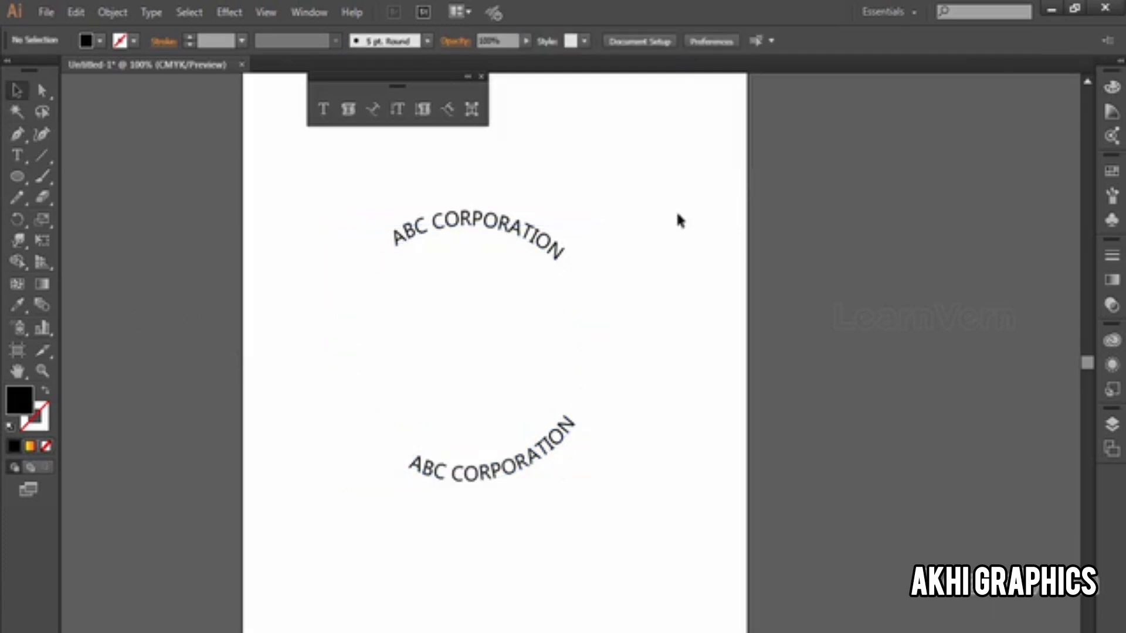
pyautogui.moveTo(679, 220); pyautogui.dragTo(431, 535)
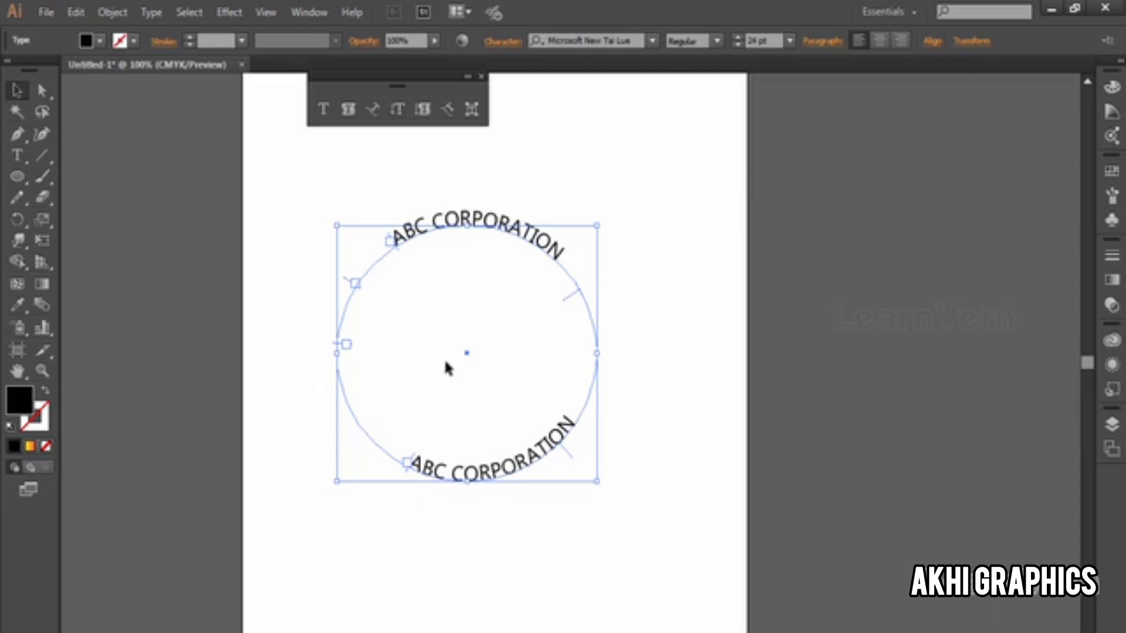
pyautogui.rightClick(417, 233)
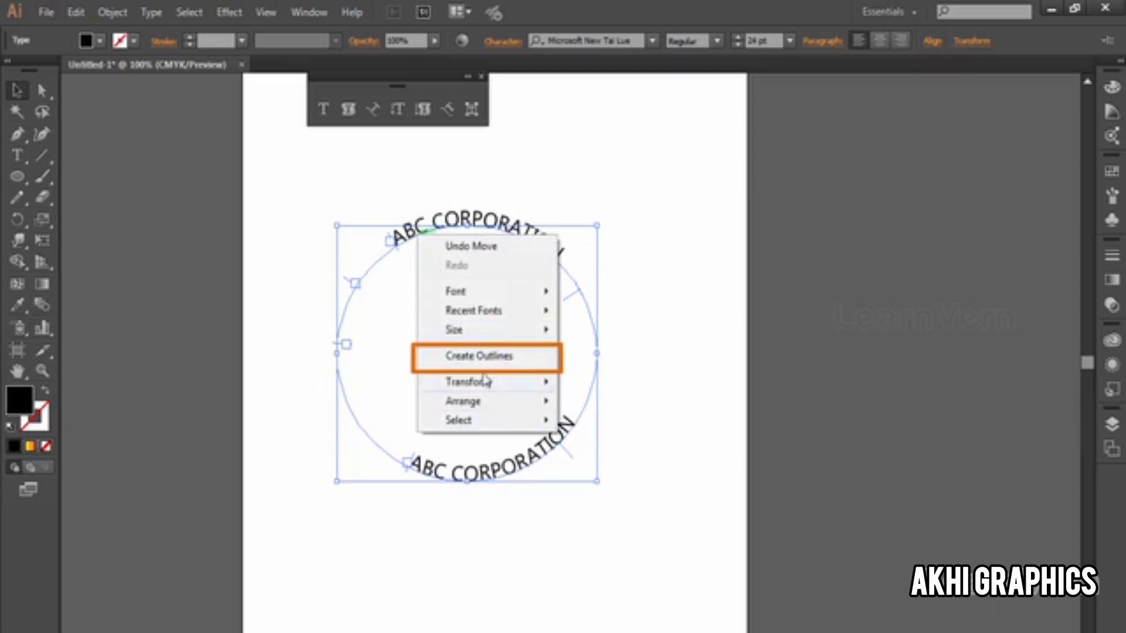
pyautogui.click(481, 365)
pyautogui.click(571, 246)
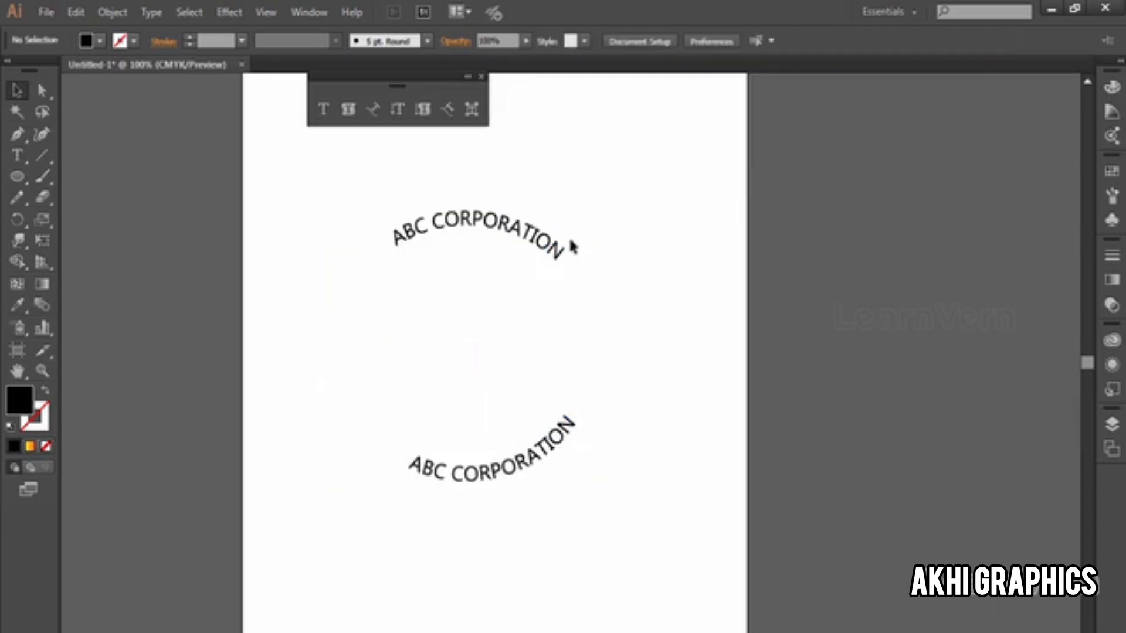
pyautogui.click(544, 239)
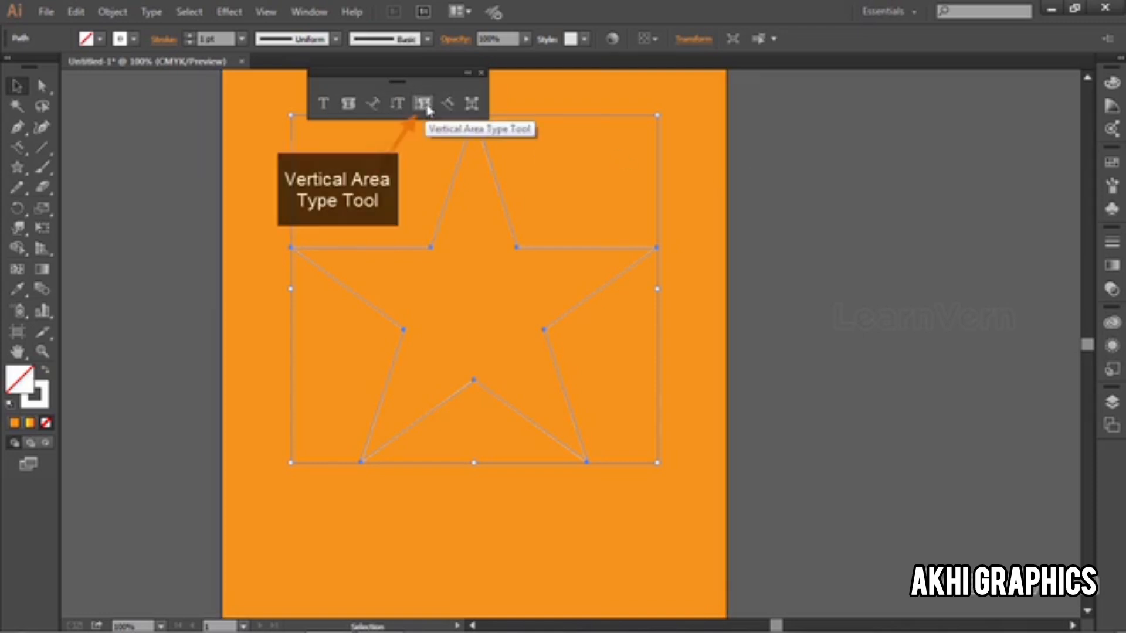
# Step: Run the text "fghgdfhgfhdsgfhgsffhghdfdg" along the star's outline with the Vertical Type on a Path tool
pyautogui.click(426, 108)
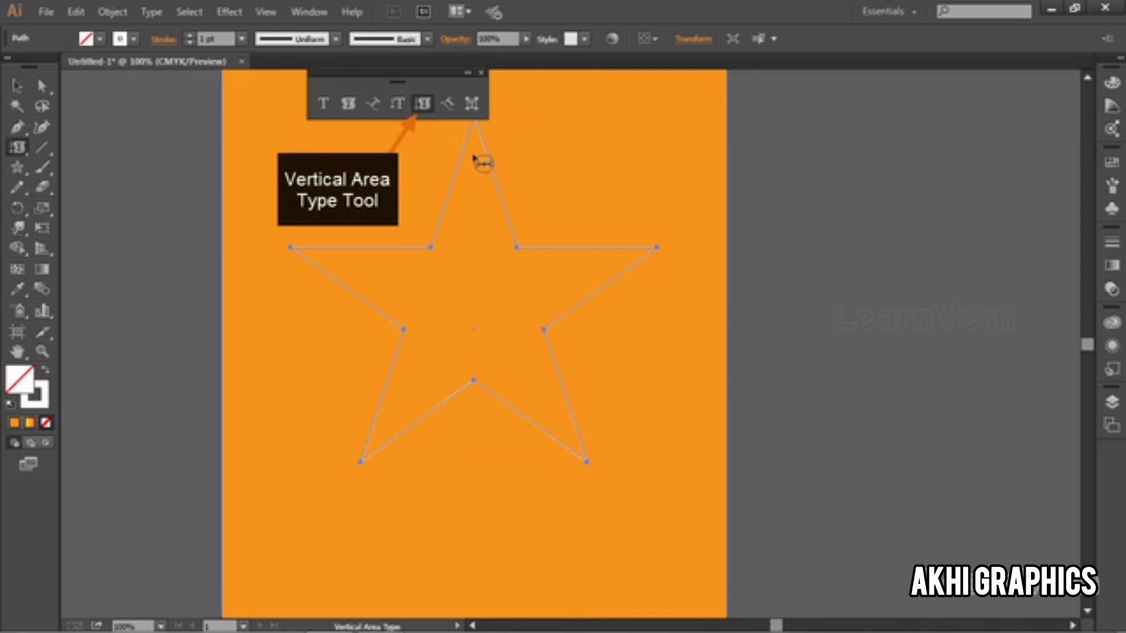
pyautogui.click(447, 105)
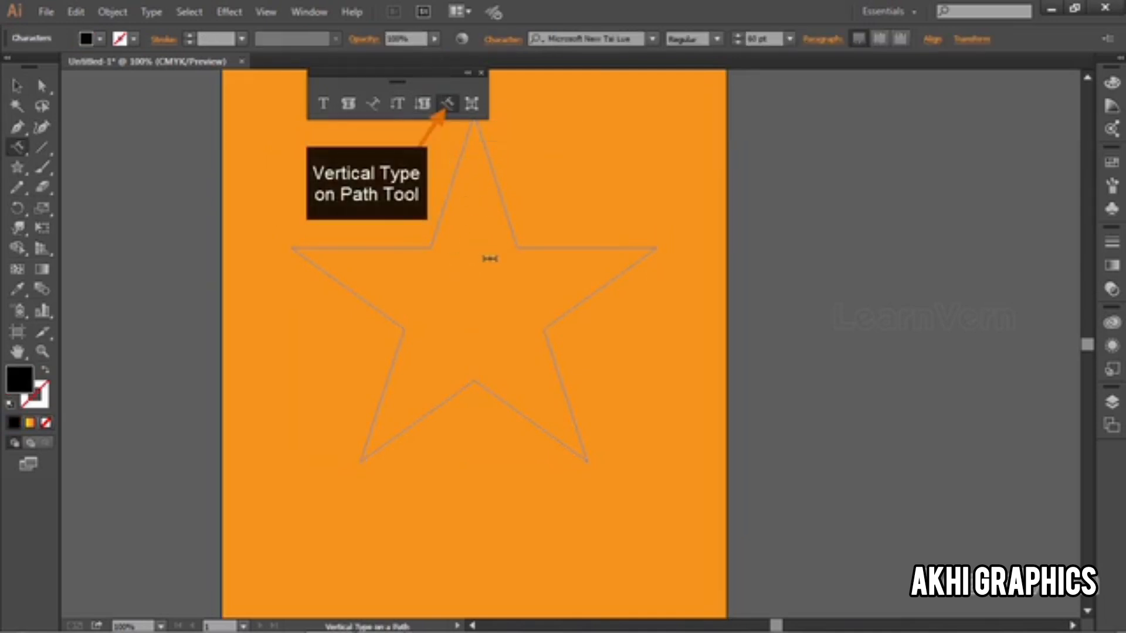
pyautogui.write('fghgdfhgfhdsgfhgs')
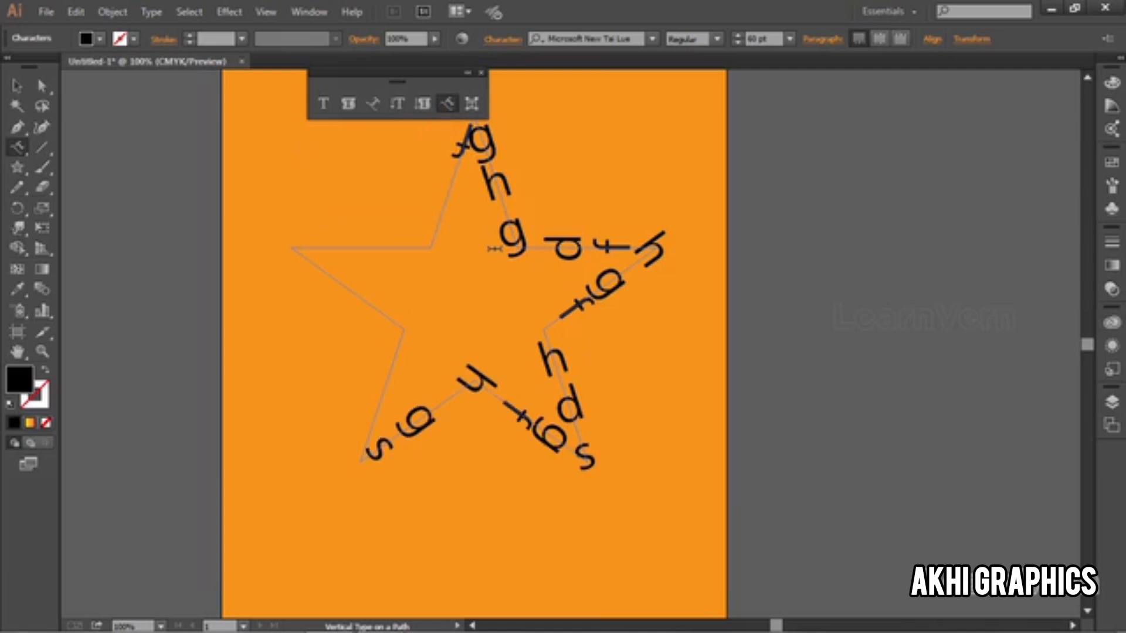
pyautogui.write('ffhghdfdg')
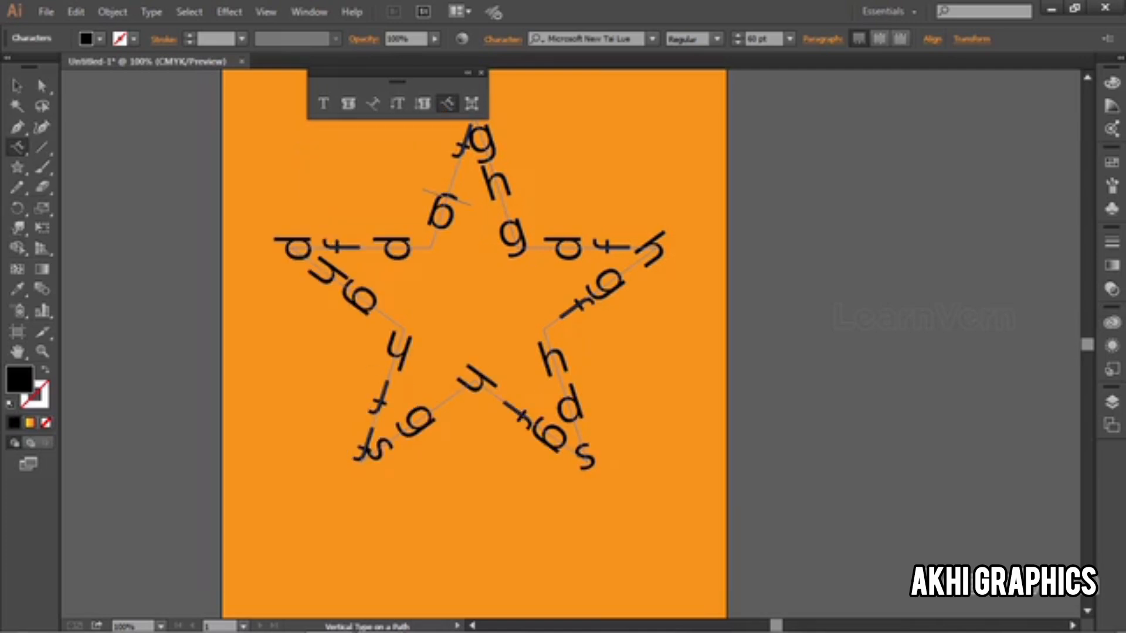
pyautogui.click(16, 88)
pyautogui.click(116, 321)
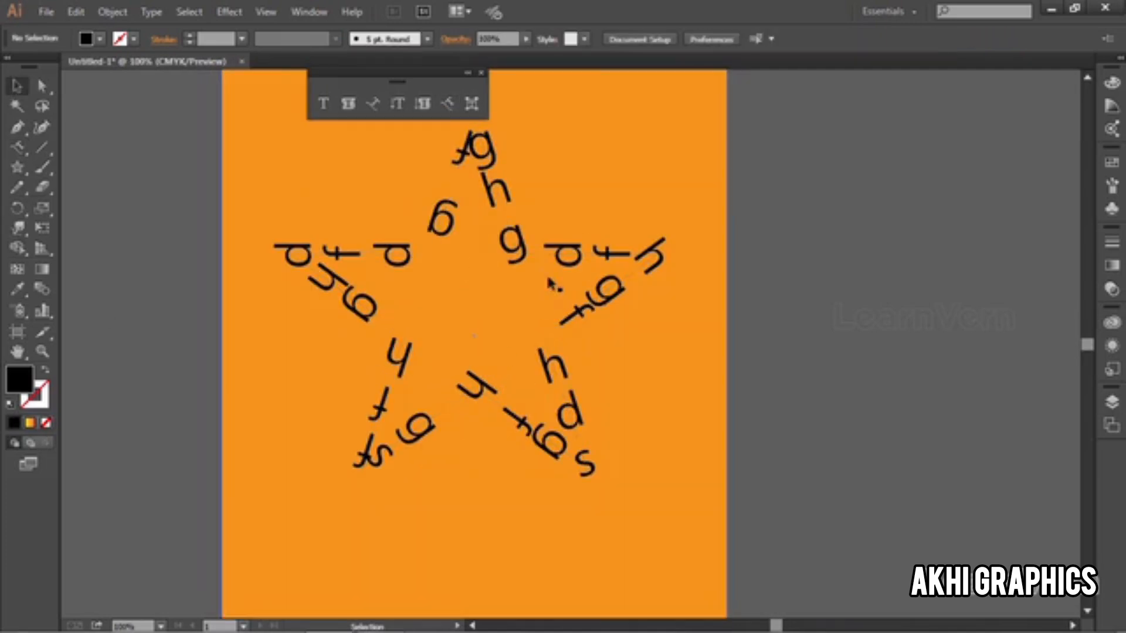
# Step: Recolour the vertical text around the star, trying green and yellow swatches and settling on white
pyautogui.click(561, 253)
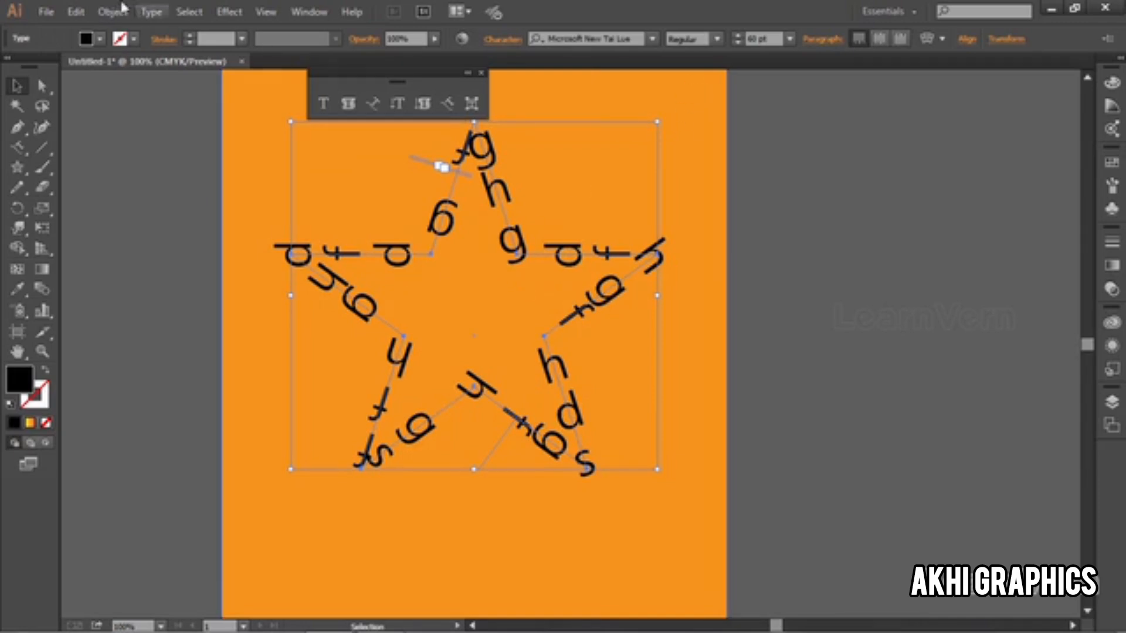
pyautogui.click(102, 39)
pyautogui.click(81, 79)
pyautogui.click(79, 69)
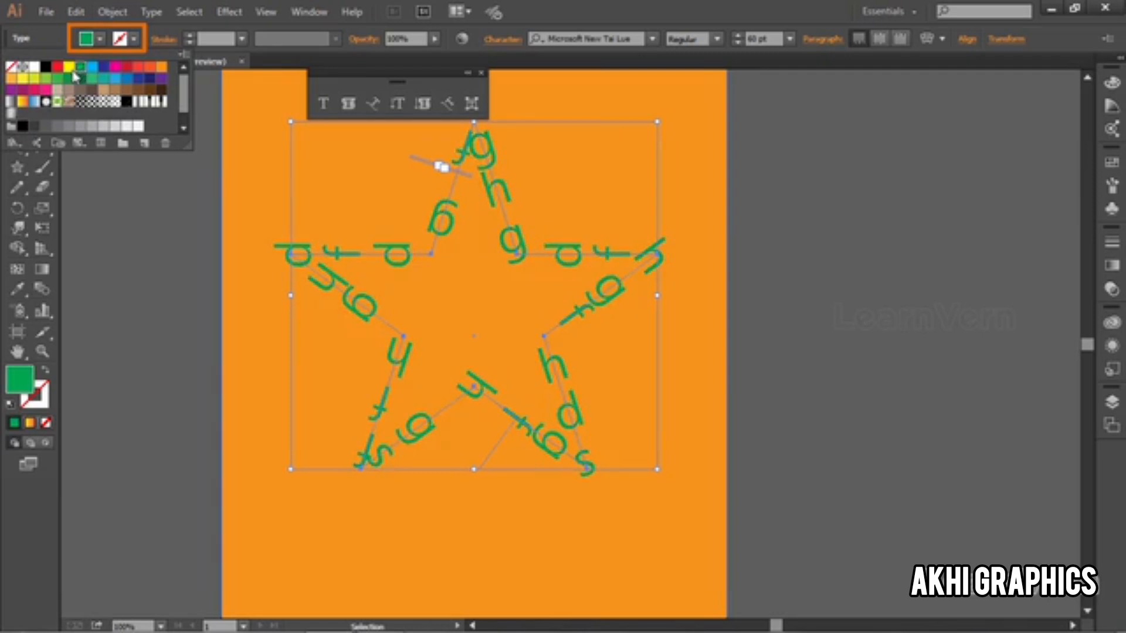
pyautogui.click(69, 68)
pyautogui.click(33, 67)
pyautogui.click(147, 333)
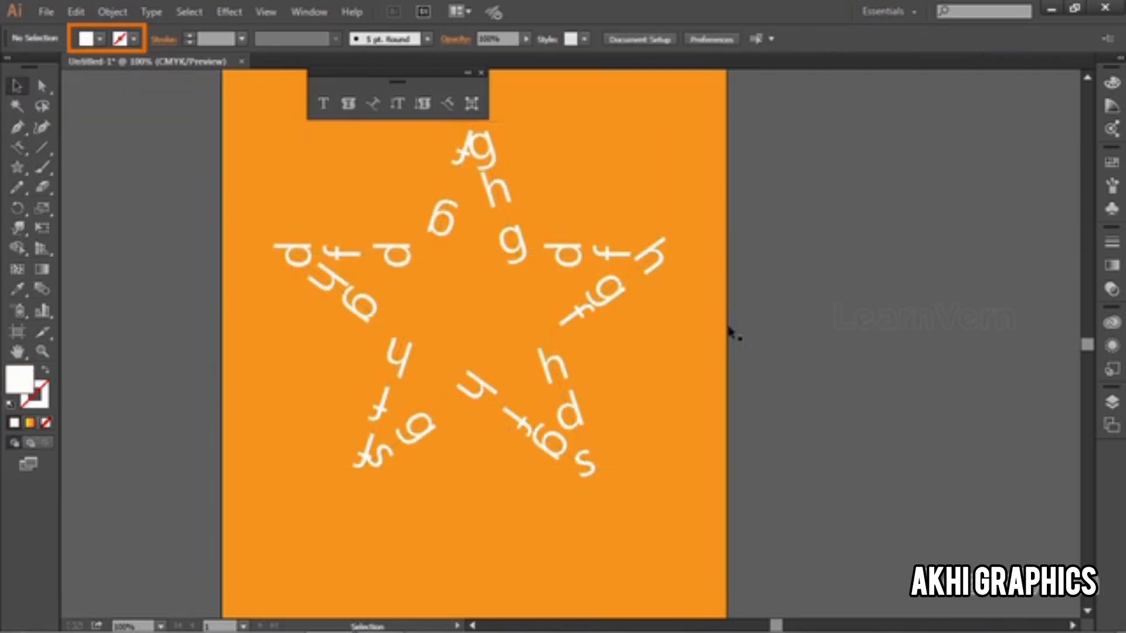
# Step: Shift individual letters around the star's two upper inner corners with the Touch Type tool
pyautogui.scroll(-1, 660, 299)
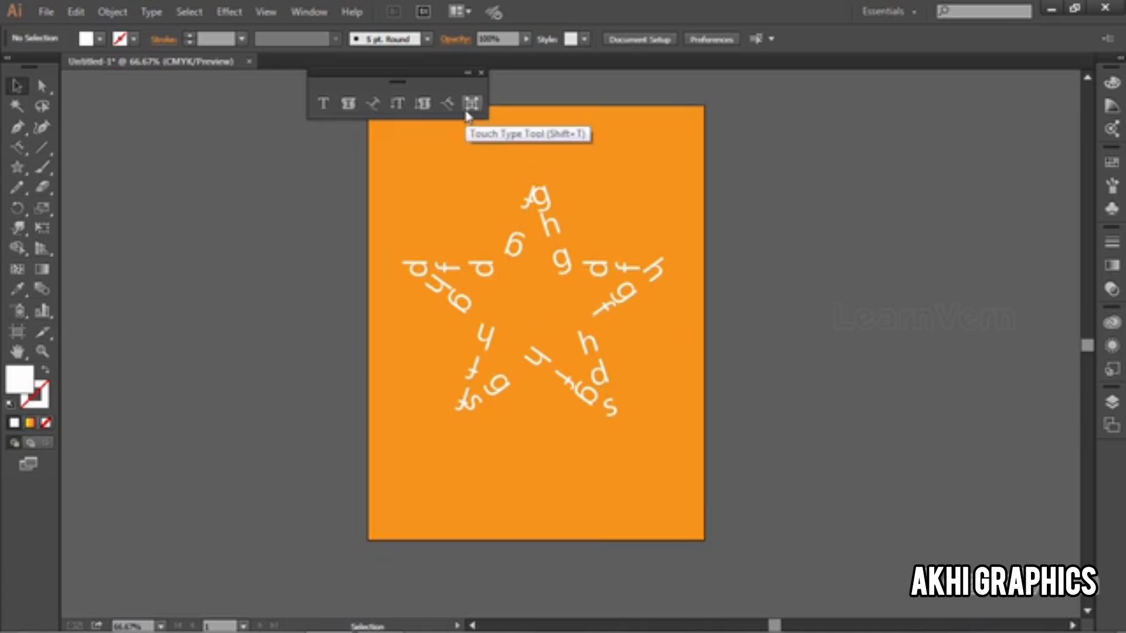
pyautogui.click(512, 249)
pyautogui.scroll(2, 511, 249)
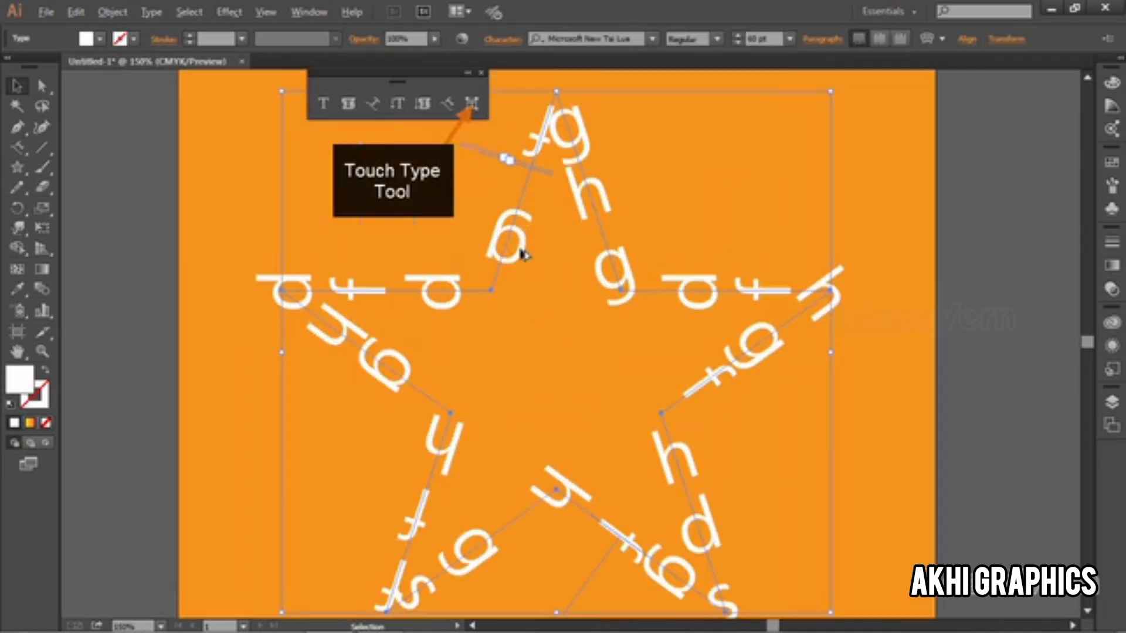
pyautogui.click(472, 114)
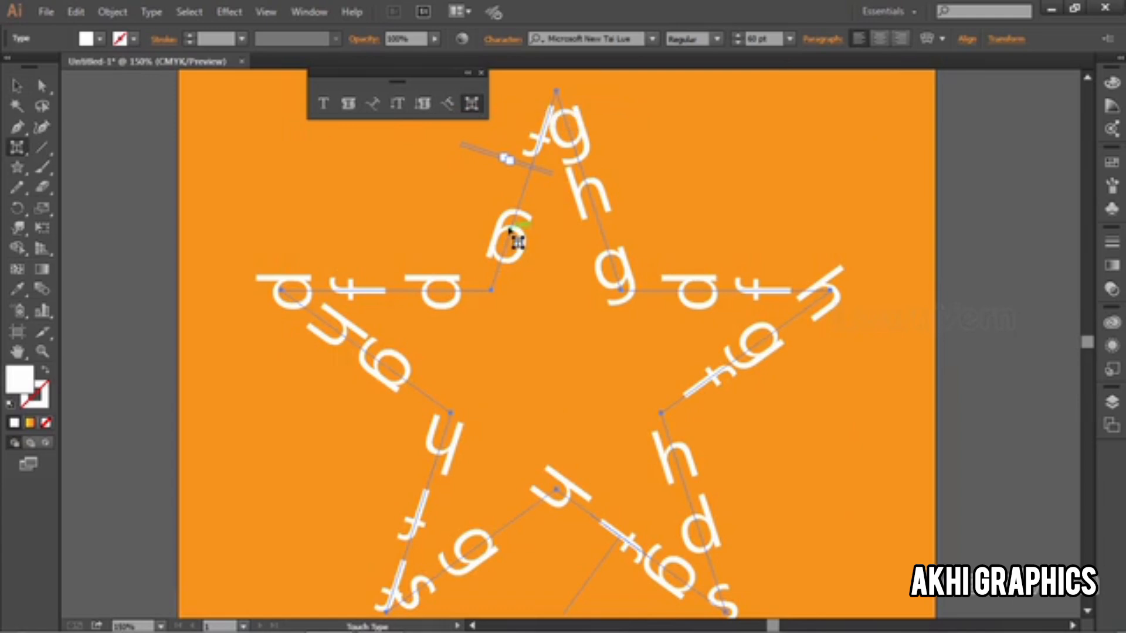
pyautogui.moveTo(513, 234)
pyautogui.mouseDown()
pyautogui.moveTo(515, 190)
pyautogui.moveTo(502, 246)
pyautogui.mouseUp()
pyautogui.moveTo(448, 289); pyautogui.dragTo(485, 269)
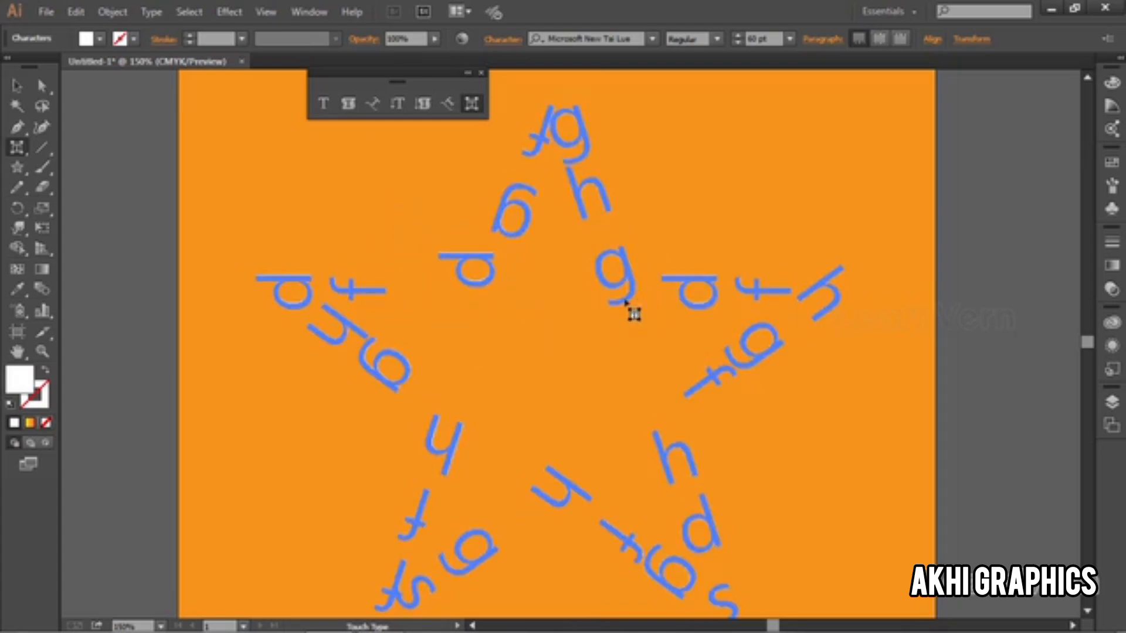
pyautogui.moveTo(630, 295); pyautogui.dragTo(642, 252)
# Step: Review the Change Case and Type Orientation options, and move the "d" at the star's upper-right inner corner slightly upward
pyautogui.click(149, 13)
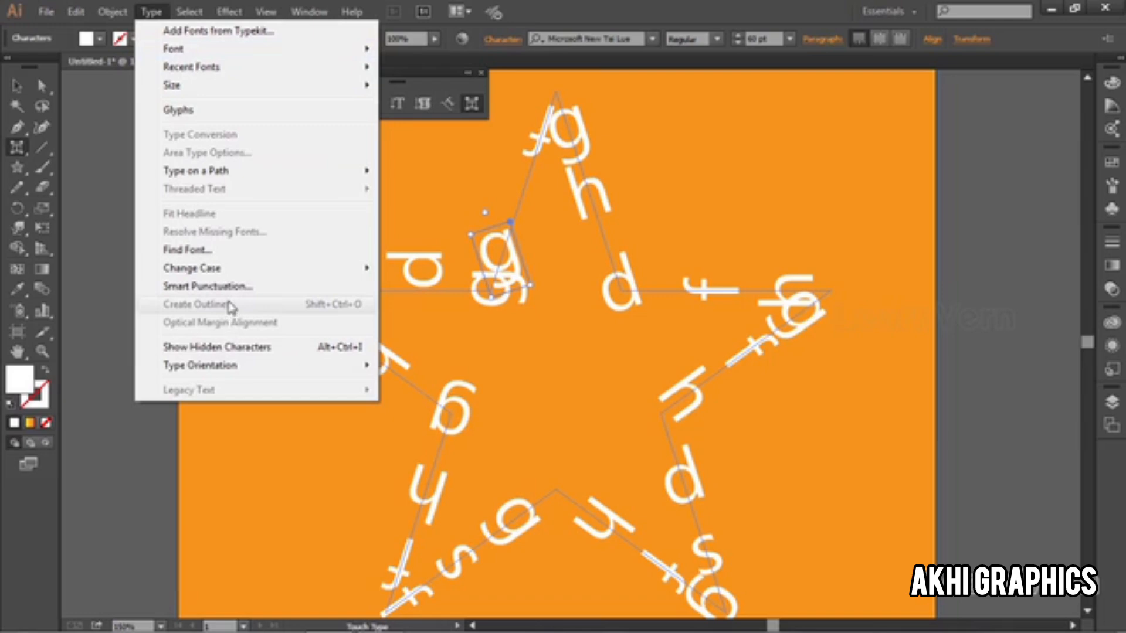
pyautogui.moveTo(239, 275)
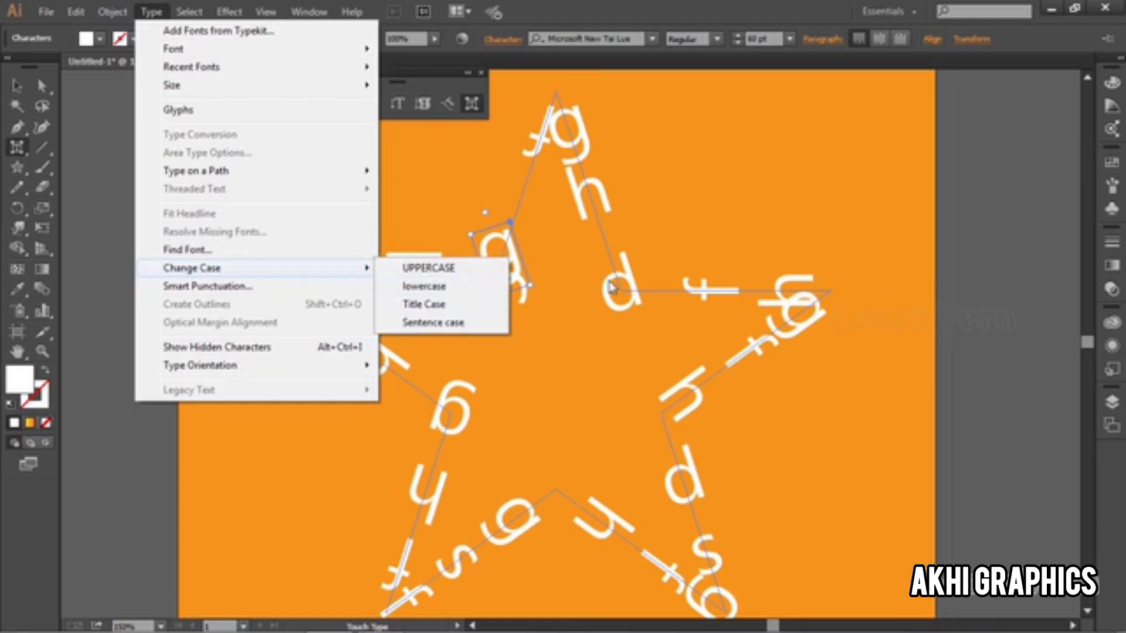
pyautogui.moveTo(610, 285); pyautogui.dragTo(603, 256)
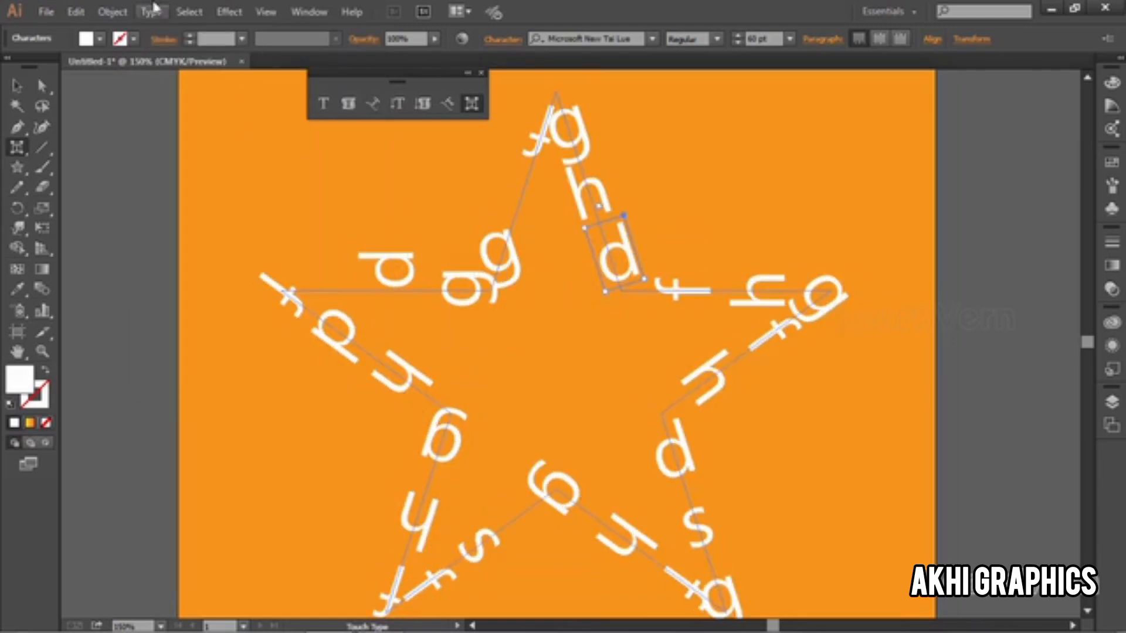
pyautogui.click(146, 12)
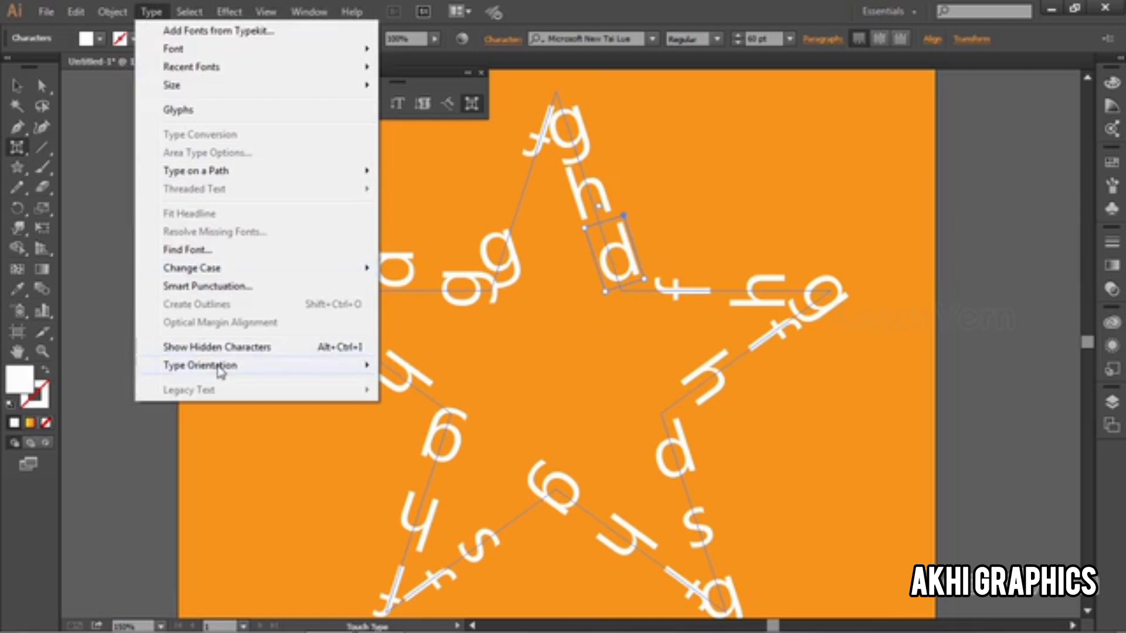
pyautogui.moveTo(221, 370)
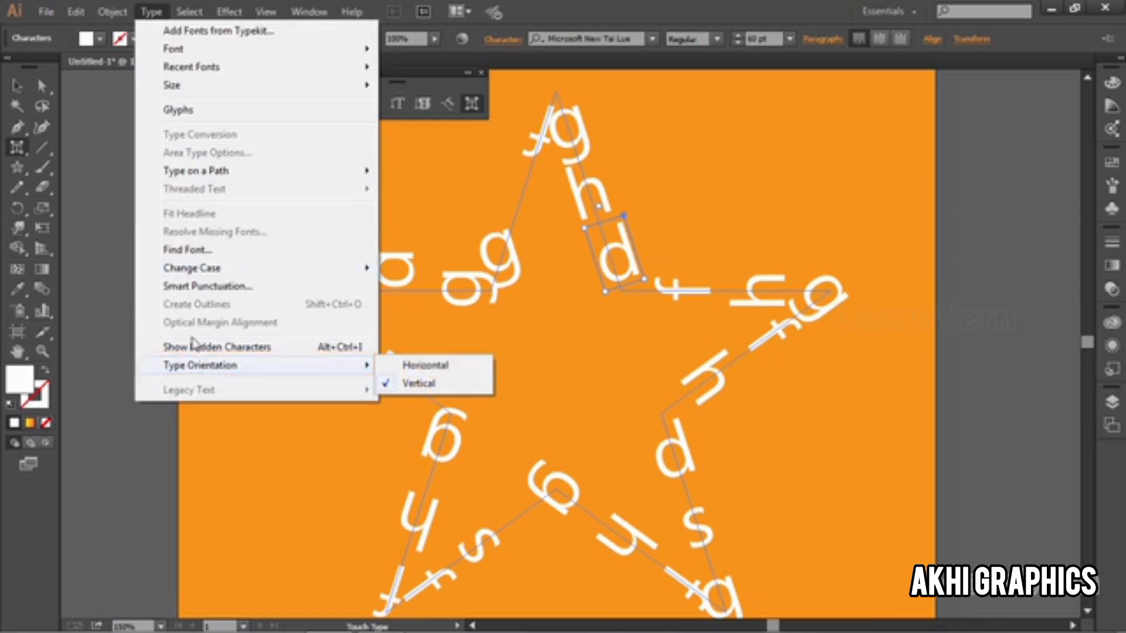
# Step: Delete the star-shaped text and add the point text "Helo" on the orange artboard
pyautogui.click(17, 86)
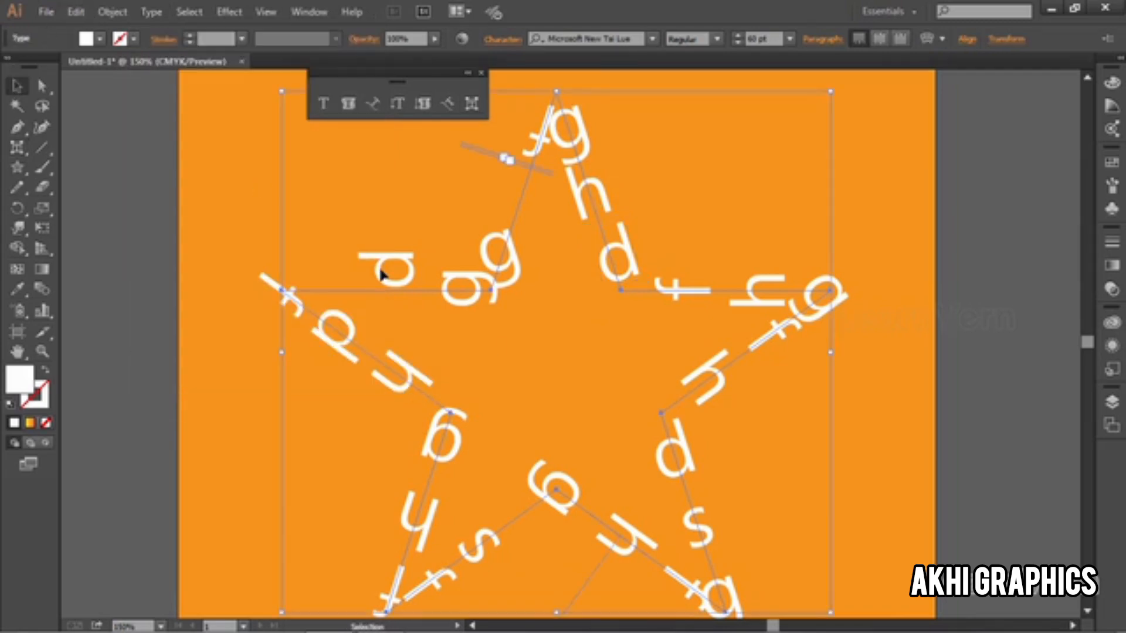
pyautogui.press('Delete')
pyautogui.write('t')
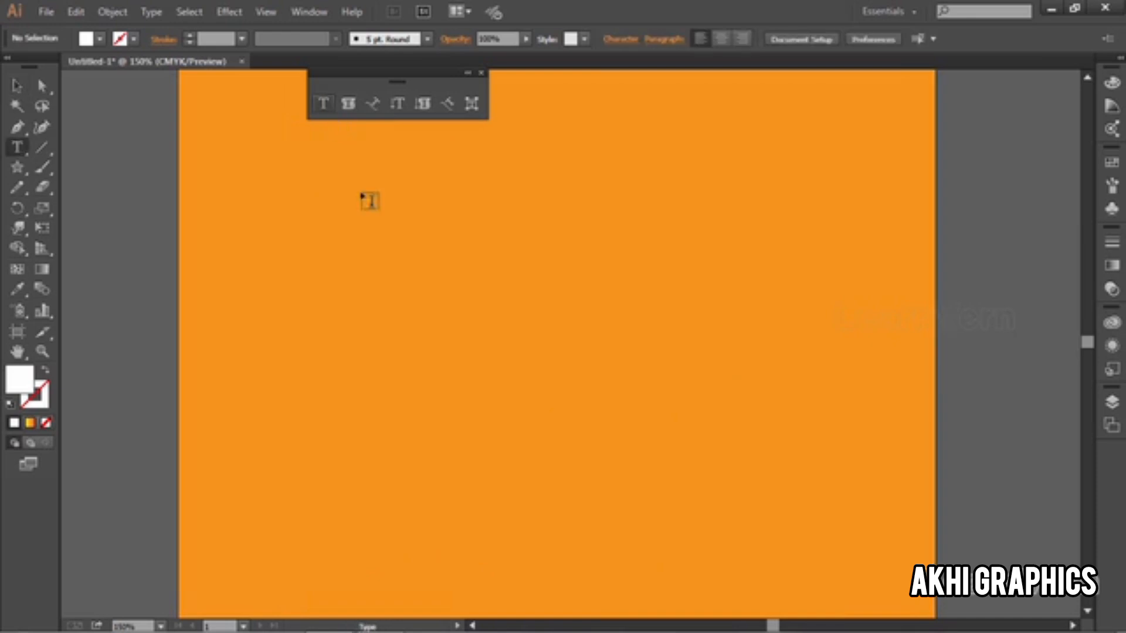
pyautogui.write('Hel')
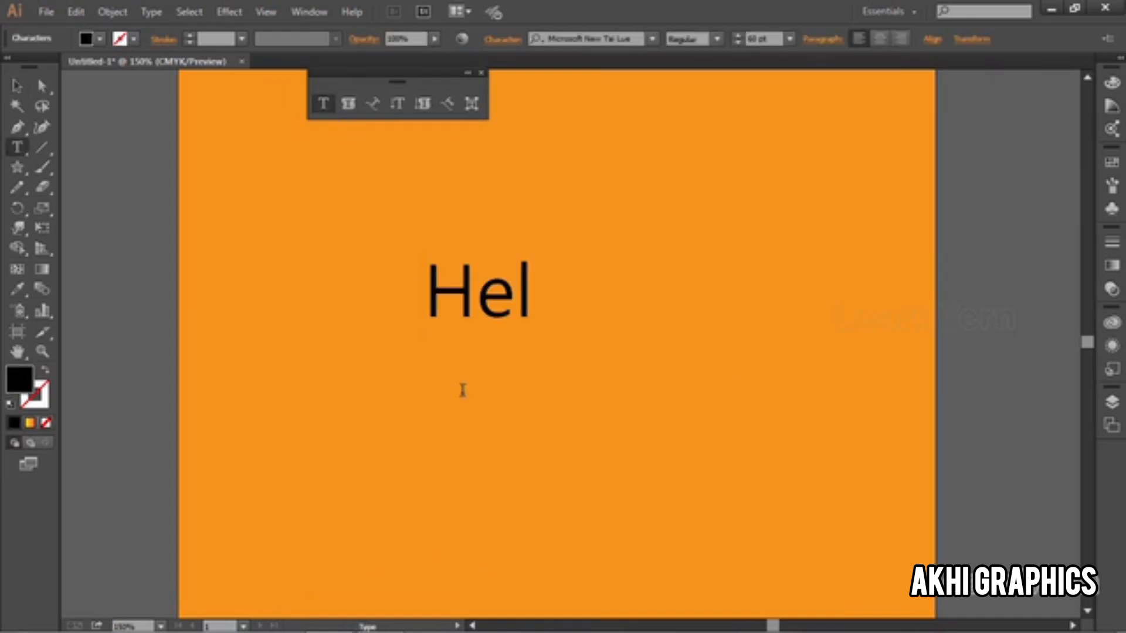
pyautogui.write('o')
# Step: Try replacing "helo" with "hello" using Find and Replace on the selected text, and undo the replacement
pyautogui.hotkey('ctrl', 'a')
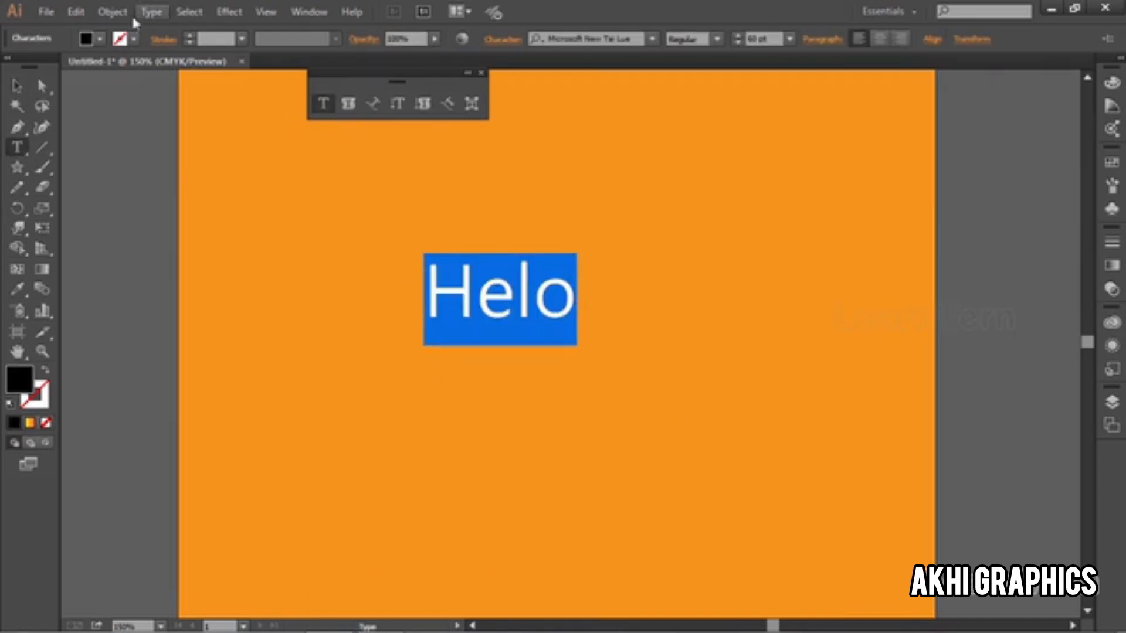
pyautogui.click(78, 12)
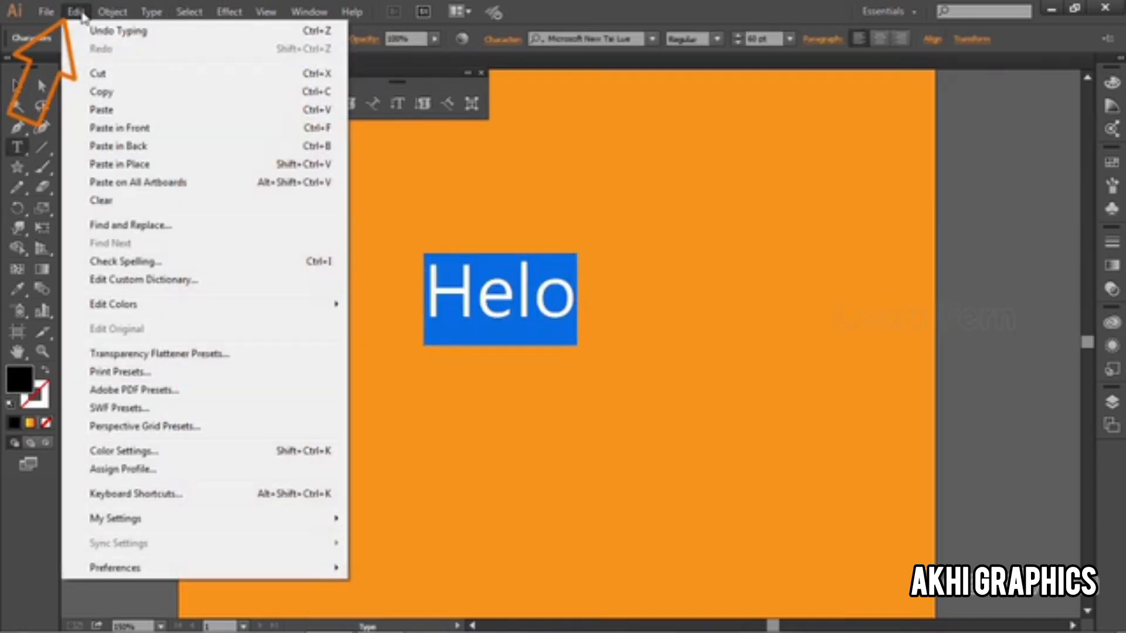
pyautogui.click(159, 230)
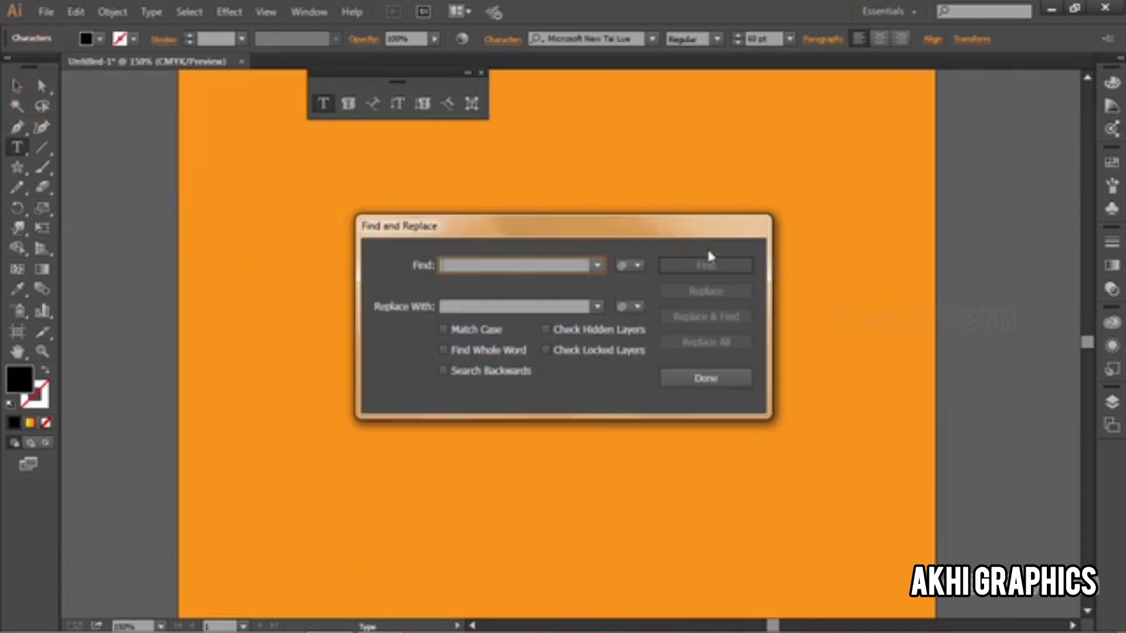
pyautogui.write('helo')
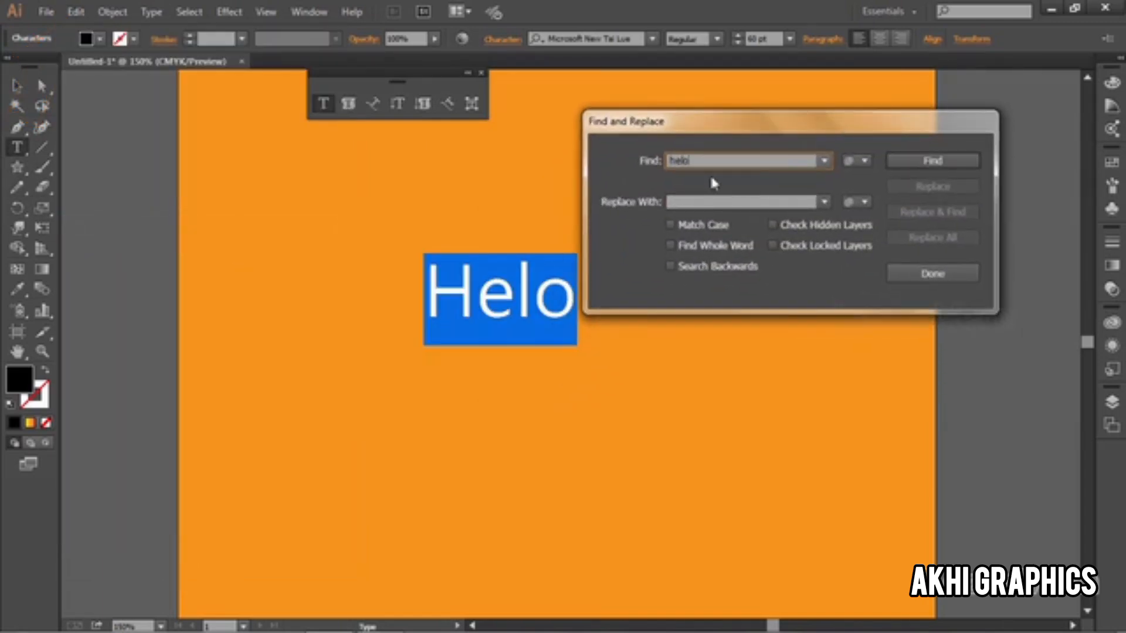
pyautogui.click(932, 161)
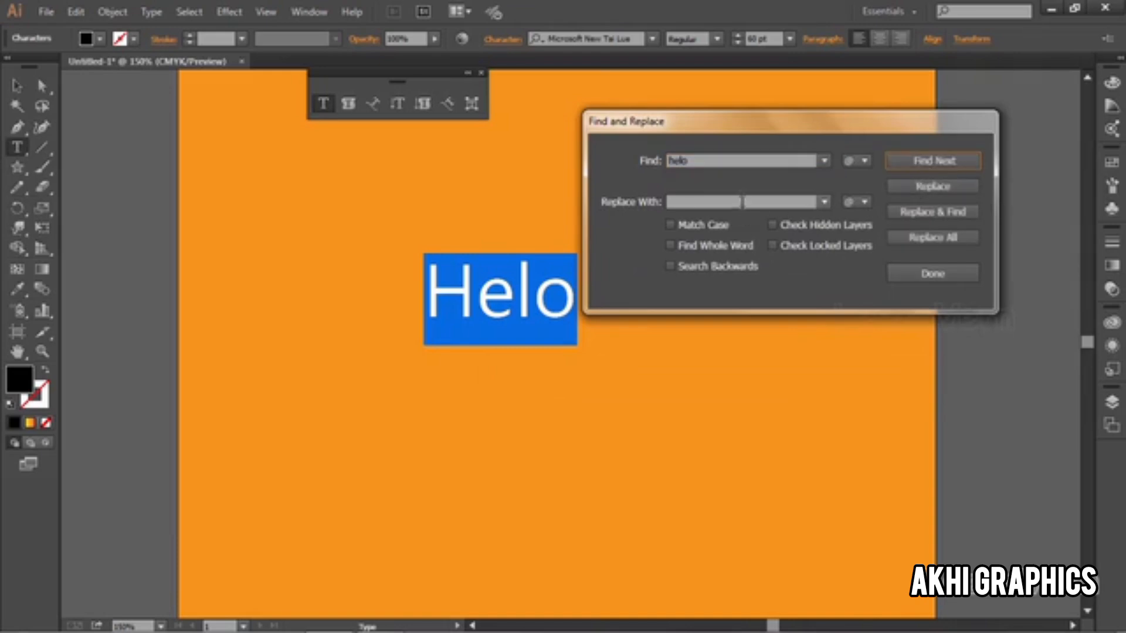
pyautogui.click(739, 201)
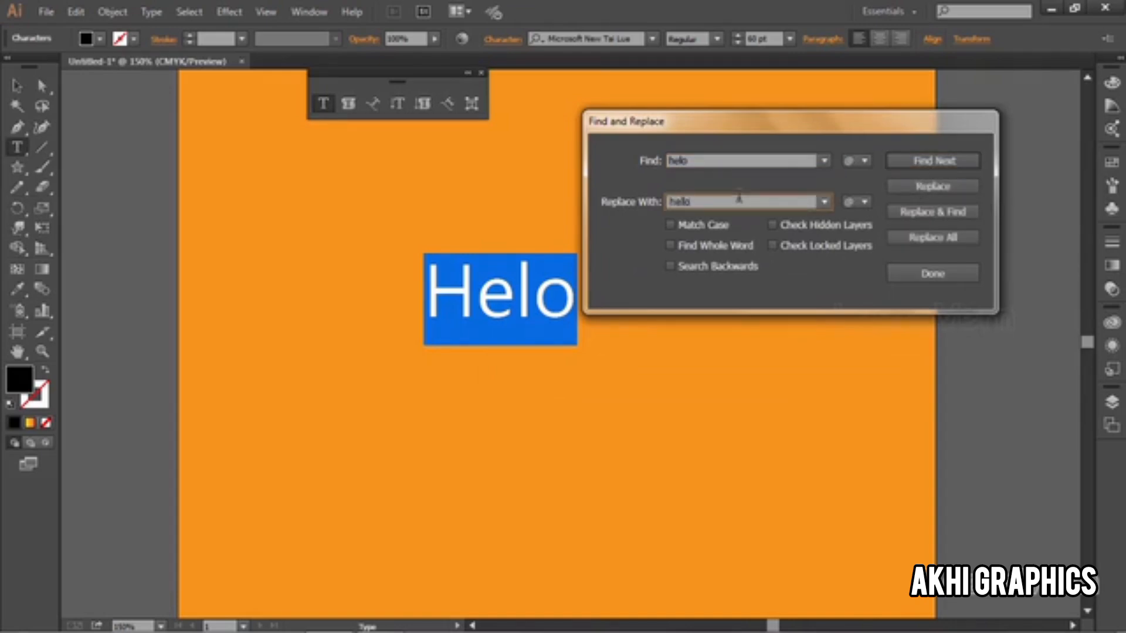
pyautogui.click(922, 191)
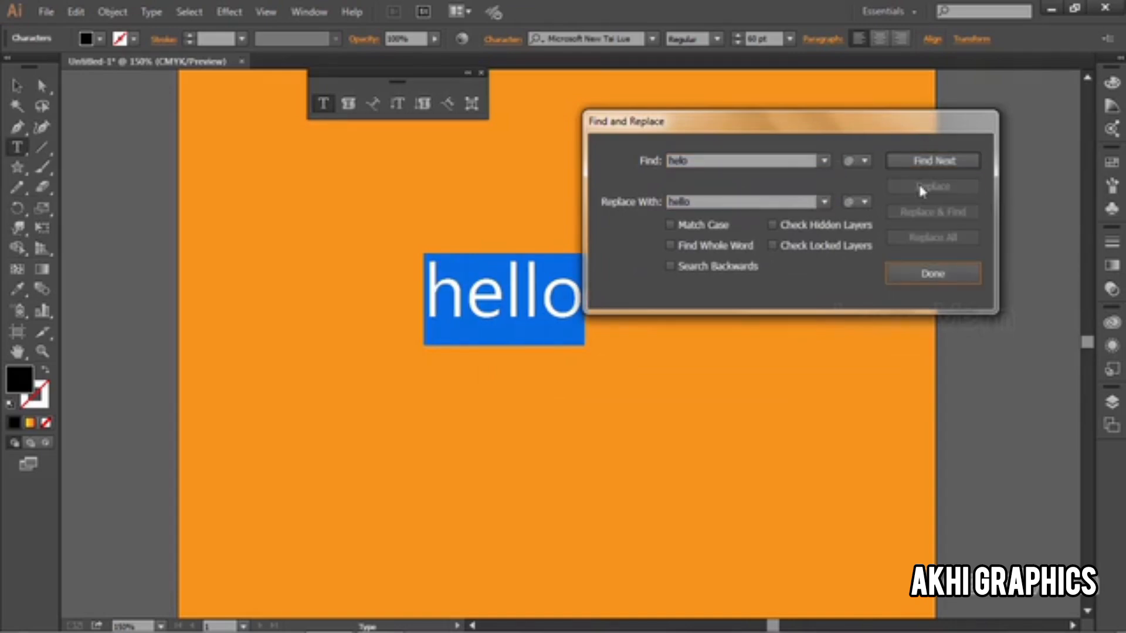
pyautogui.click(909, 272)
pyautogui.hotkey('ctrl', 'z')
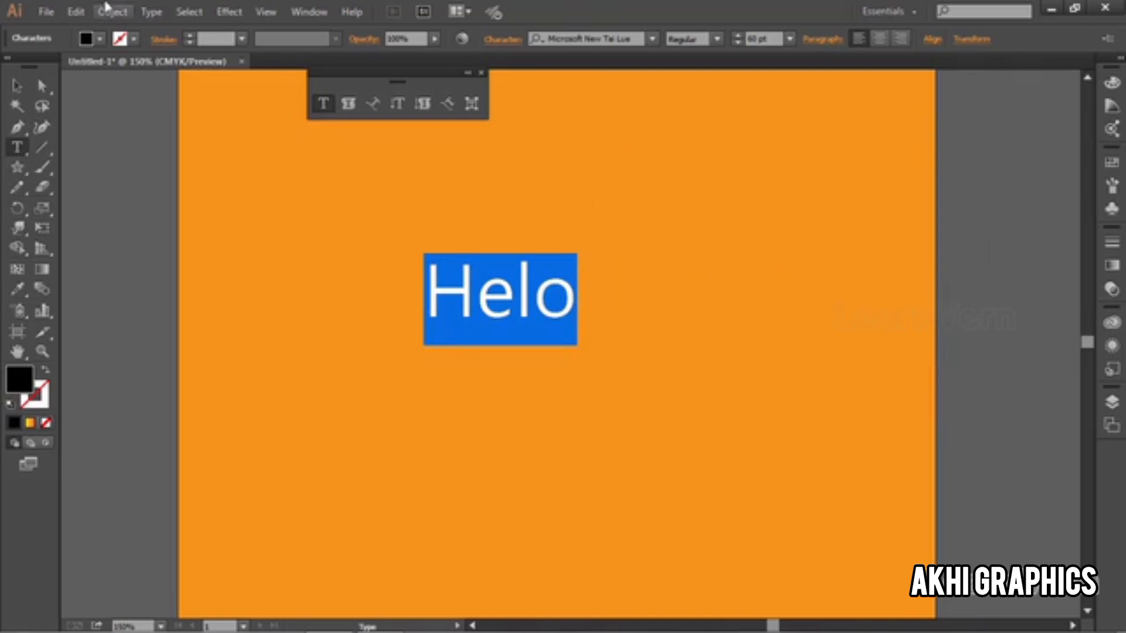
# Step: Run Check Spelling on the selected text and change "Helo" to the suggested "Hello"
pyautogui.click(112, 12)
pyautogui.moveTo(79, 10)
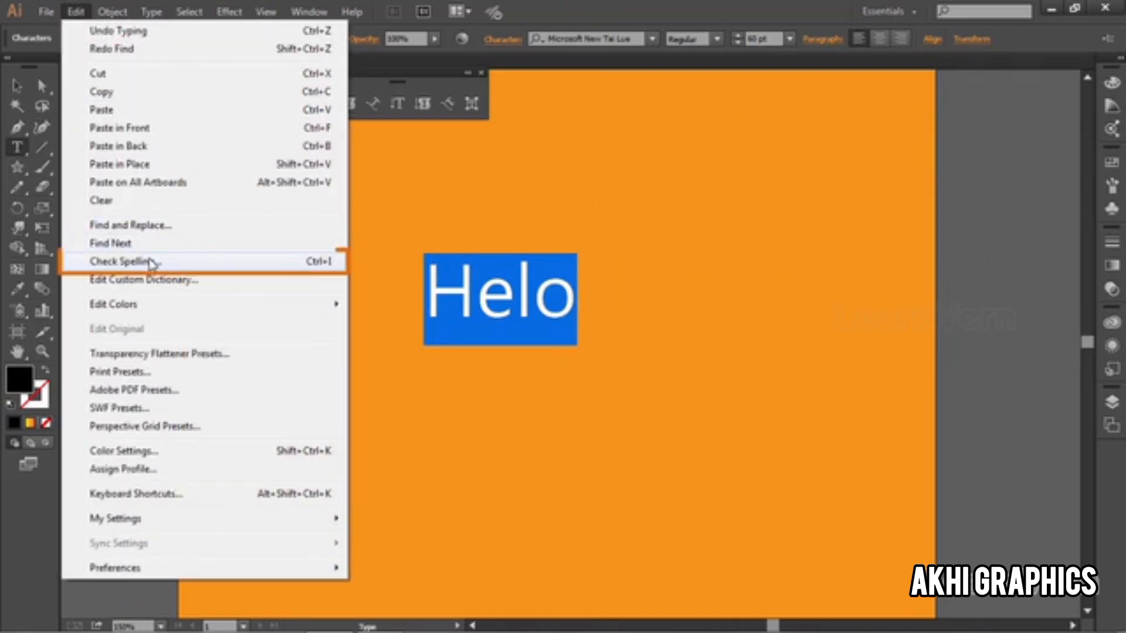
pyautogui.click(151, 262)
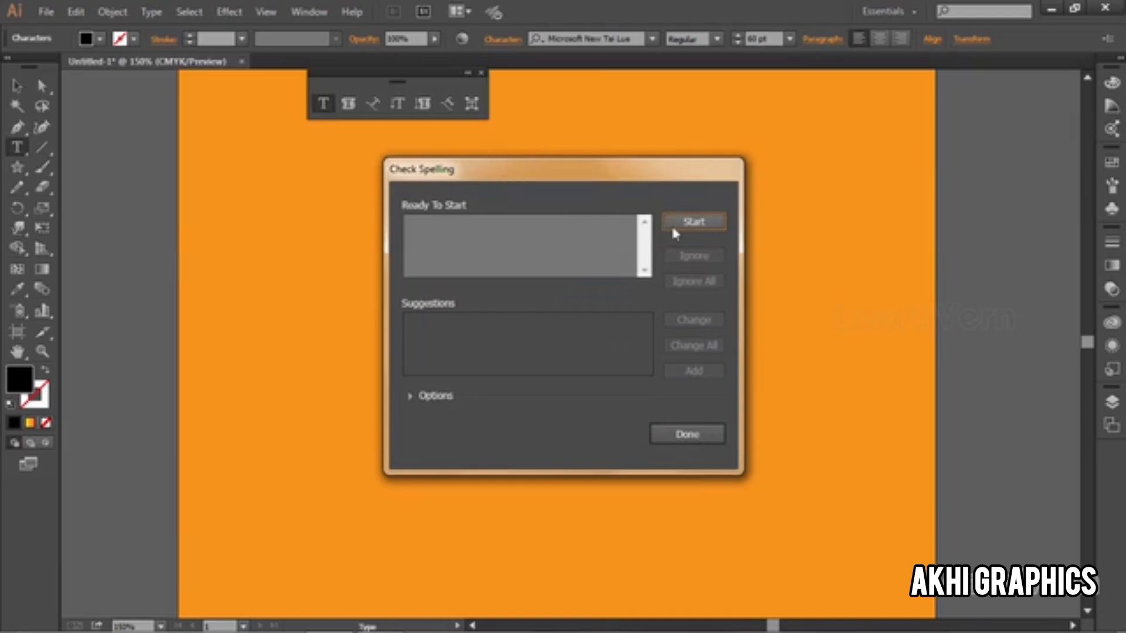
pyautogui.click(674, 226)
pyautogui.moveTo(493, 189); pyautogui.dragTo(697, 113)
pyautogui.moveTo(850, 261); pyautogui.dragTo(844, 270)
pyautogui.click(618, 251)
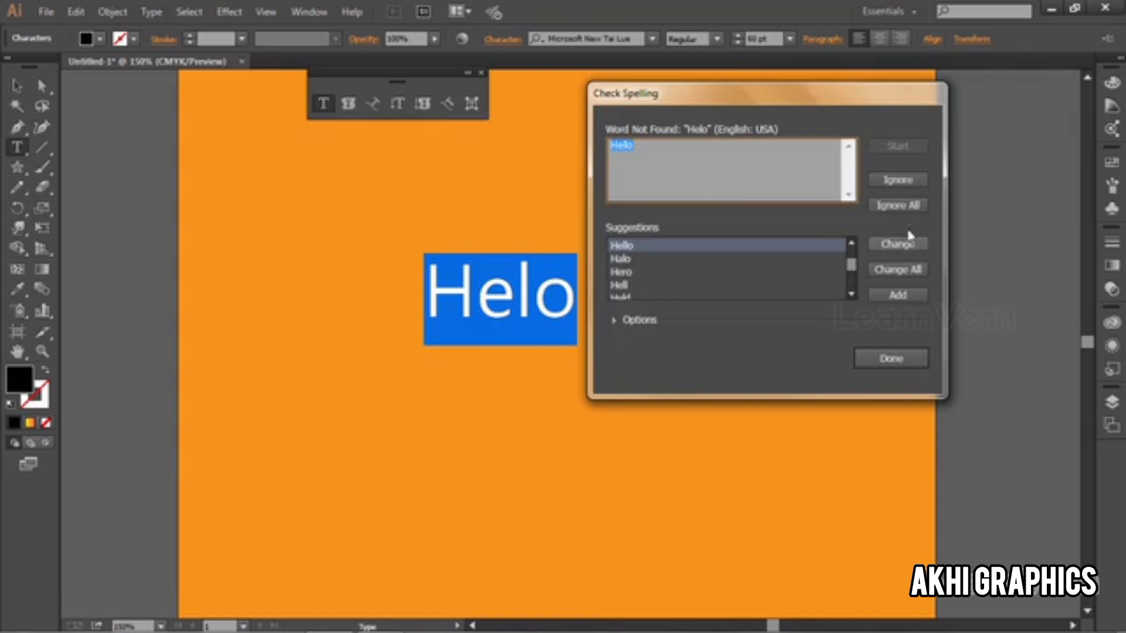
pyautogui.click(880, 246)
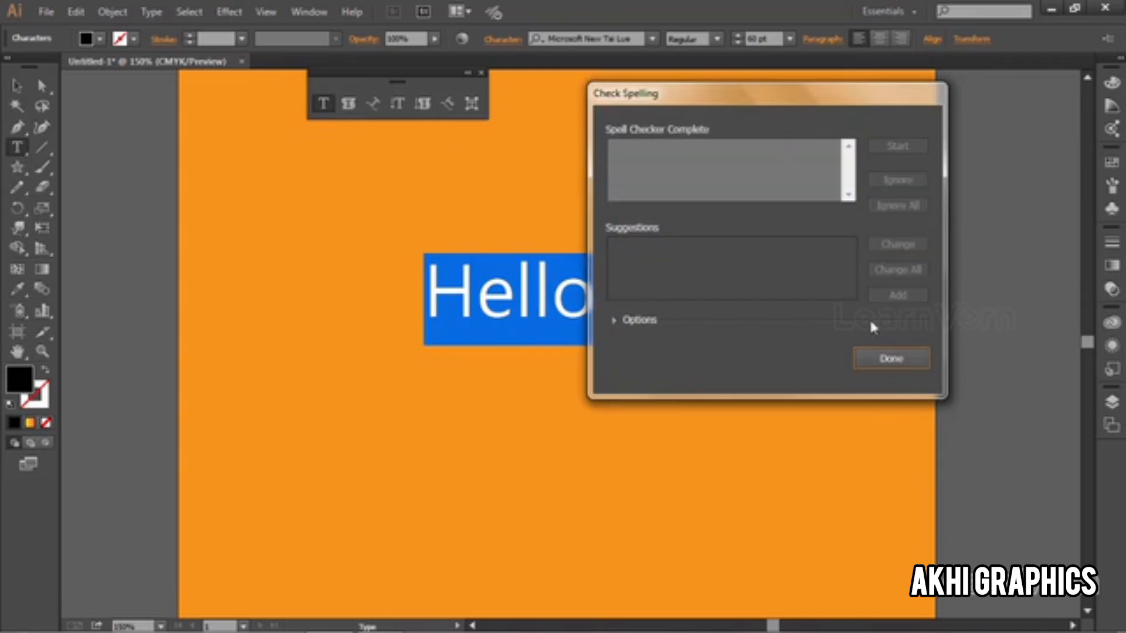
pyautogui.click(890, 359)
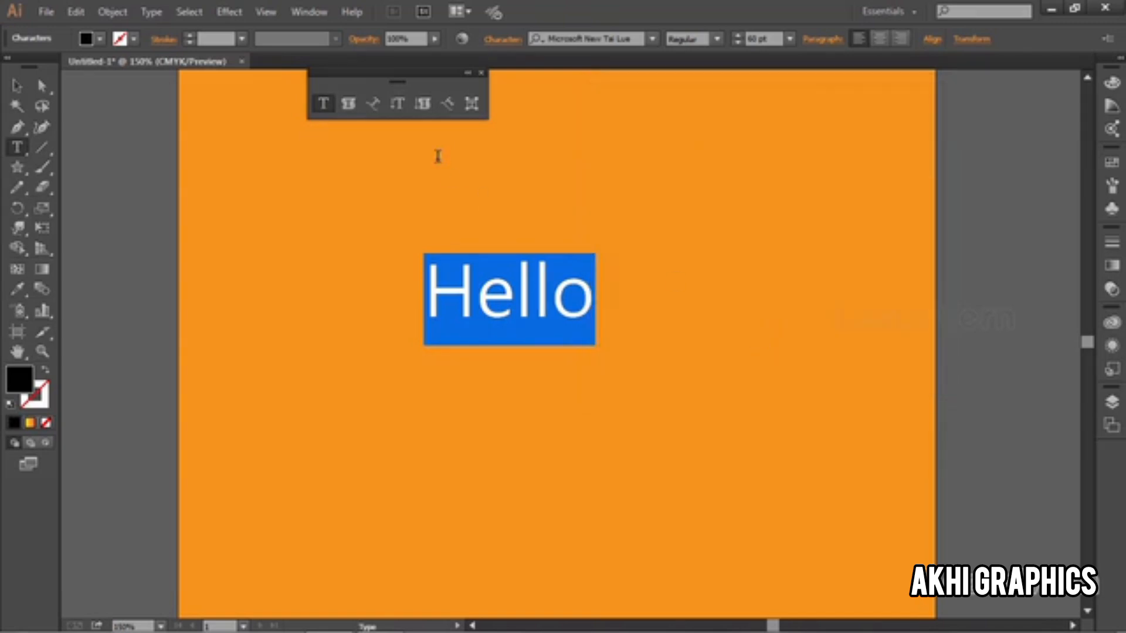
pyautogui.click(75, 12)
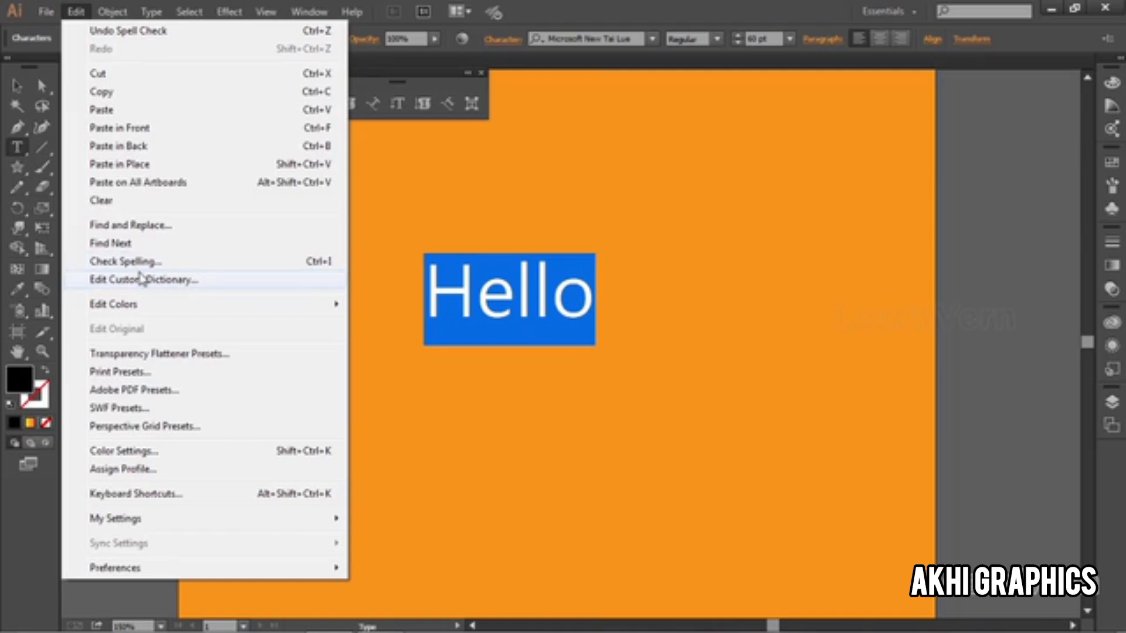
pyautogui.press('Escape')
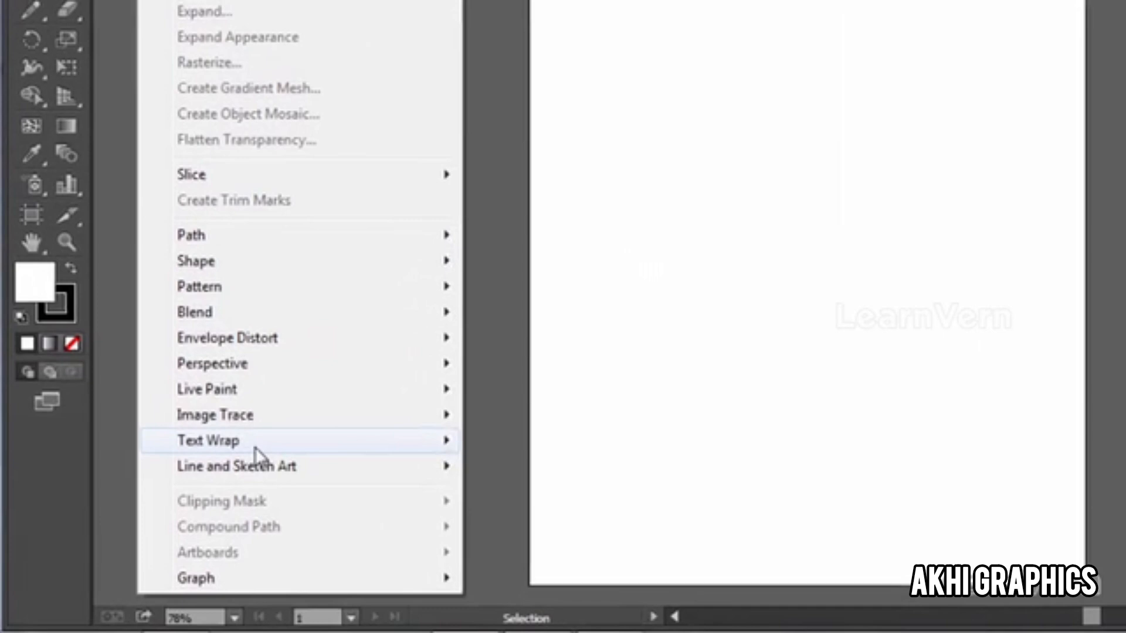
pyautogui.moveTo(181, 502)
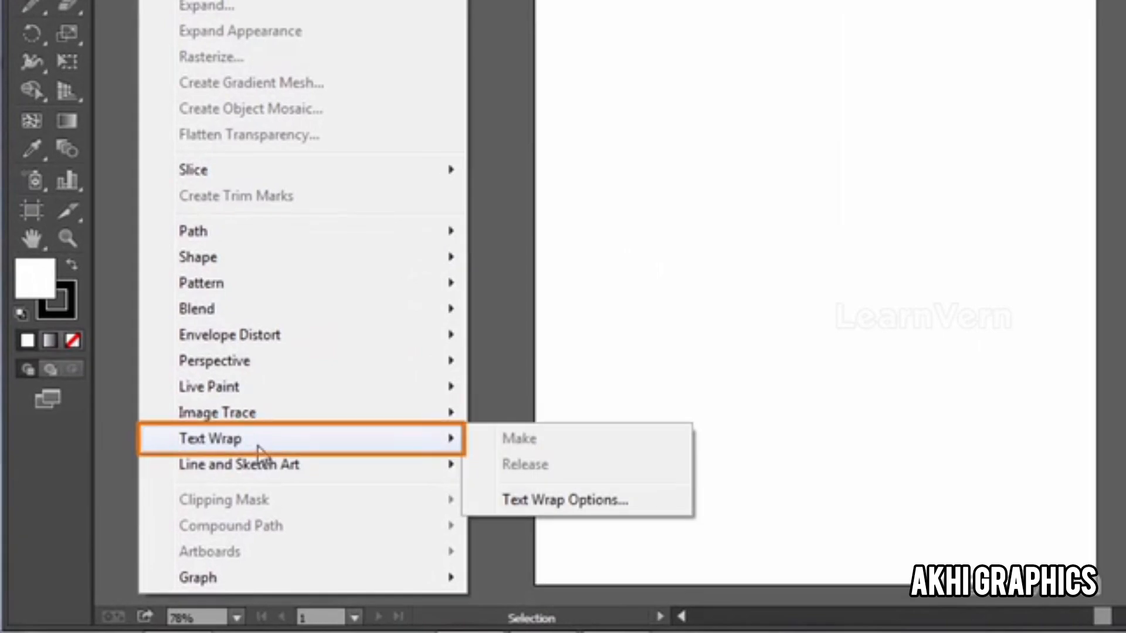
pyautogui.press('Escape')
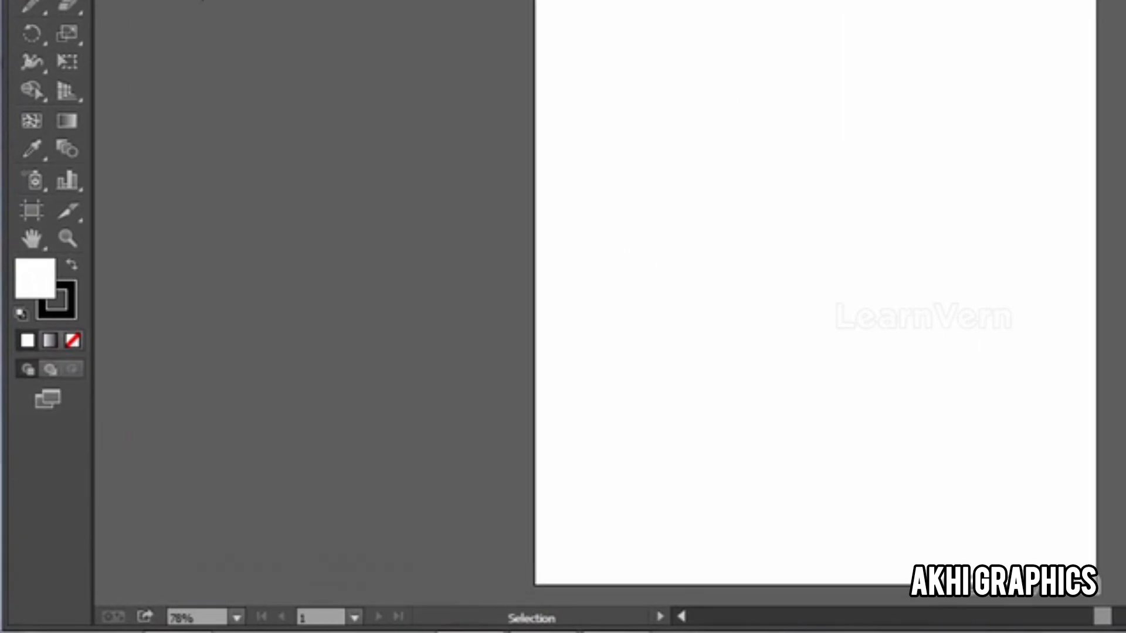
# Step: Draw a large rectangle covering most of the blank white artboard, leaving a margin around it
pyautogui.click(32, 219)
pyautogui.moveTo(32, 223); pyautogui.dragTo(141, 246)
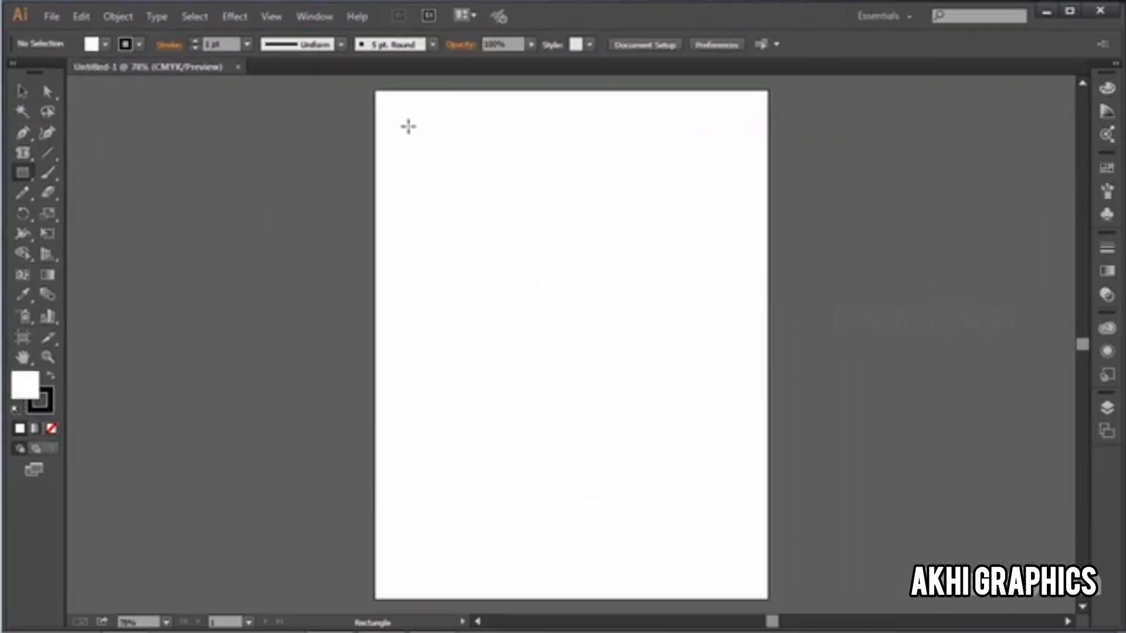
pyautogui.moveTo(408, 127)
pyautogui.mouseDown()
pyautogui.moveTo(524, 330)
pyautogui.moveTo(736, 518)
pyautogui.mouseUp()
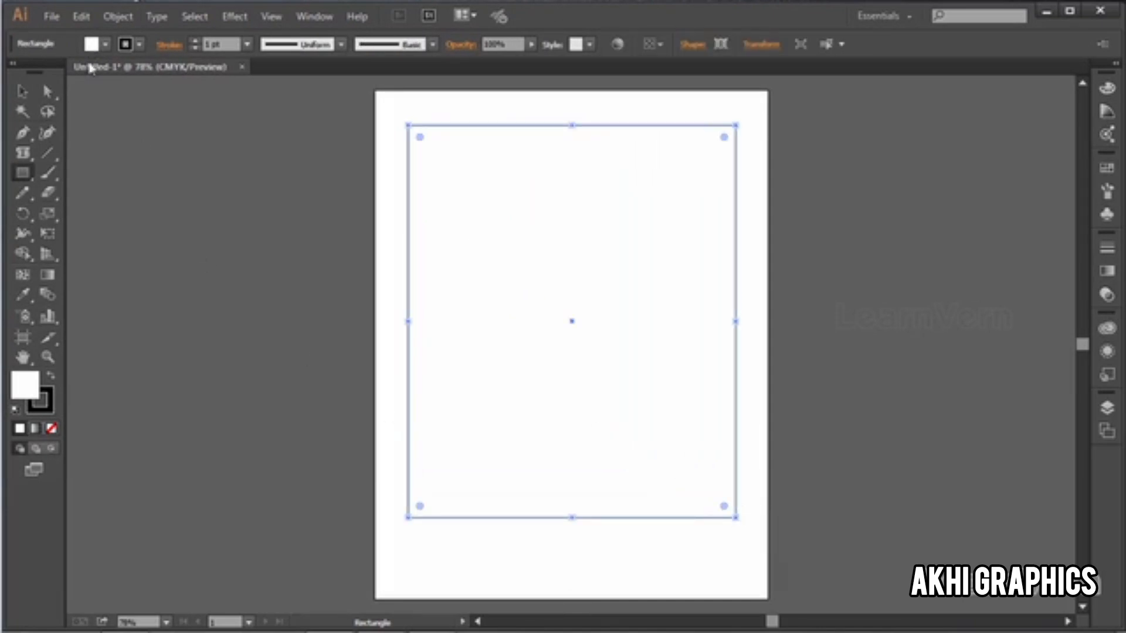
# Step: Convert the large rectangle into an area type frame and enter the text "Hi how r u" in it
pyautogui.click(25, 156)
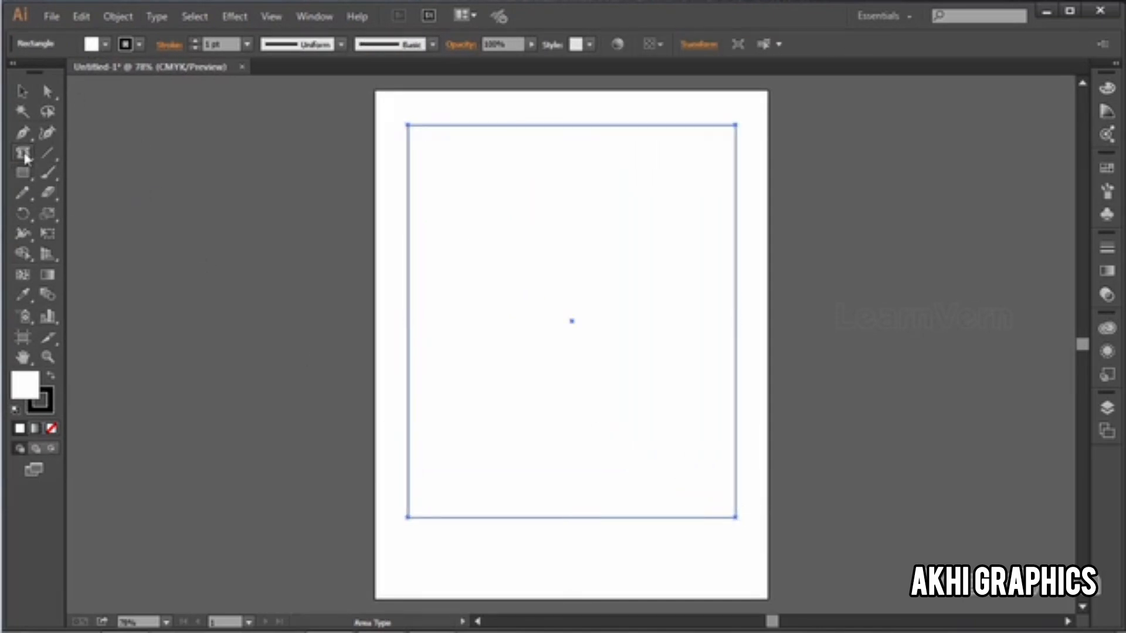
pyautogui.click(416, 139)
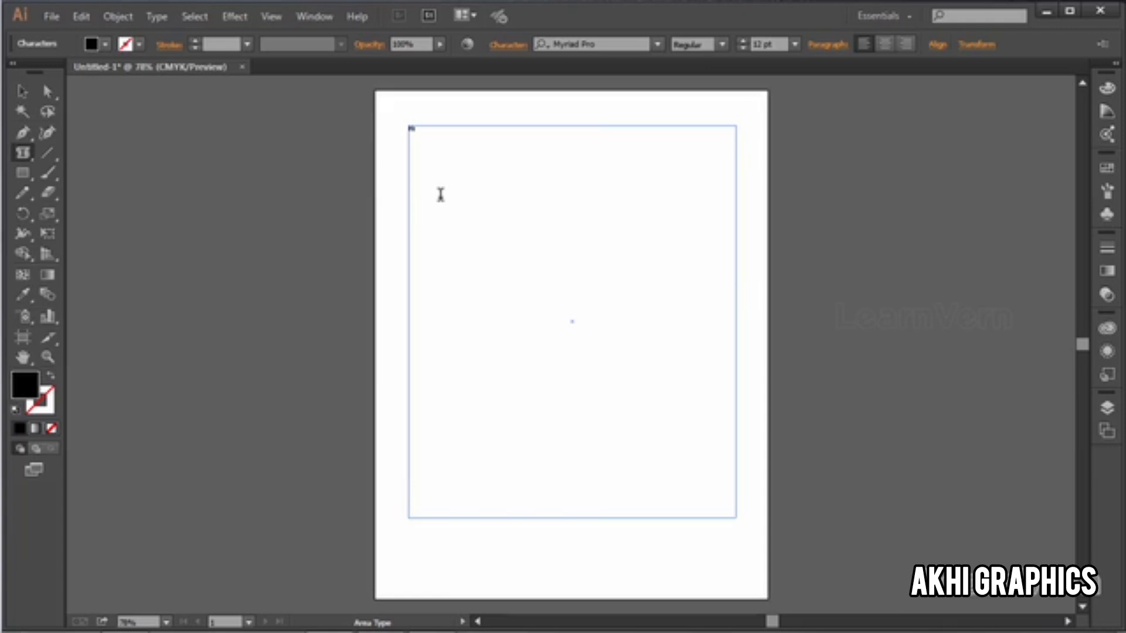
pyautogui.press('Escape')
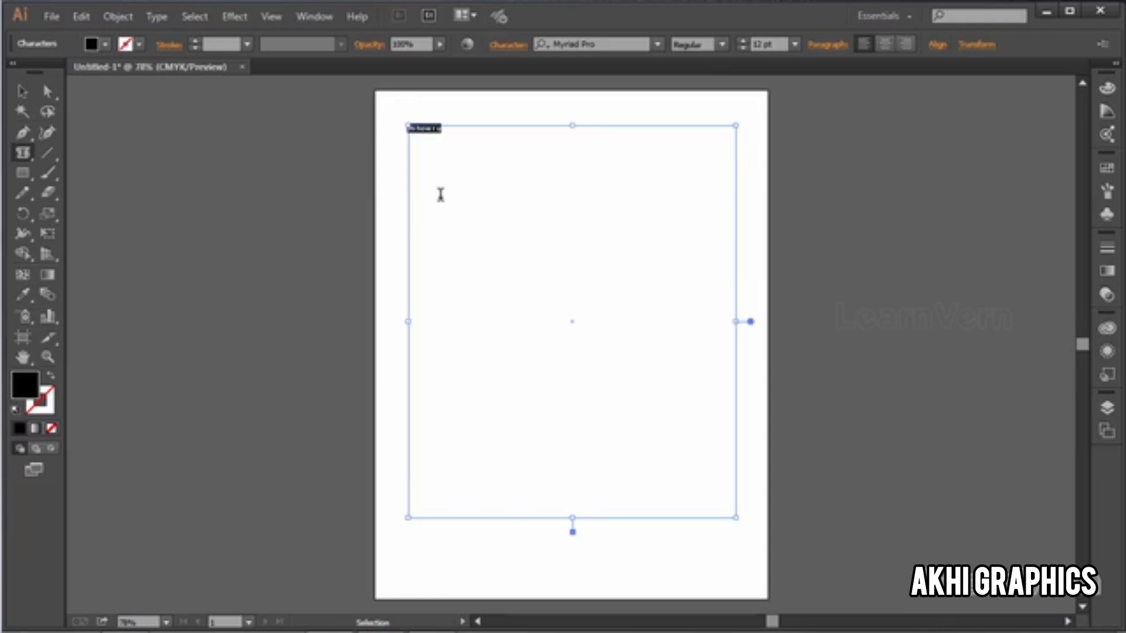
# Step: Fill the whole text frame with repeated copies of "Hi how r u" and deselect it
pyautogui.hotkey('ctrl', 'v')
pyautogui.hotkey('ctrl', 'v')
pyautogui.hotkey('ctrl', 'v')
pyautogui.hotkey('ctrl', 'v')
pyautogui.hotkey('ctrl', 'v')
pyautogui.hotkey('ctrl', 'v')
pyautogui.hotkey('ctrl', 'v')
pyautogui.hotkey('ctrl', 'v')
pyautogui.hotkey('ctrl', 'v')
pyautogui.hotkey('ctrl', 'v')
pyautogui.hotkey('ctrl', 'v')
pyautogui.hotkey('ctrl', 'v')
pyautogui.hotkey('ctrl', 'v')
pyautogui.hotkey('ctrl', 'v')
pyautogui.hotkey('ctrl', 'v')
pyautogui.hotkey('ctrl', 'v')
pyautogui.hotkey('ctrl', 'v')
pyautogui.hotkey('ctrl', 'v')
pyautogui.hotkey('ctrl', 'v')
pyautogui.hotkey('ctrl', 'v')
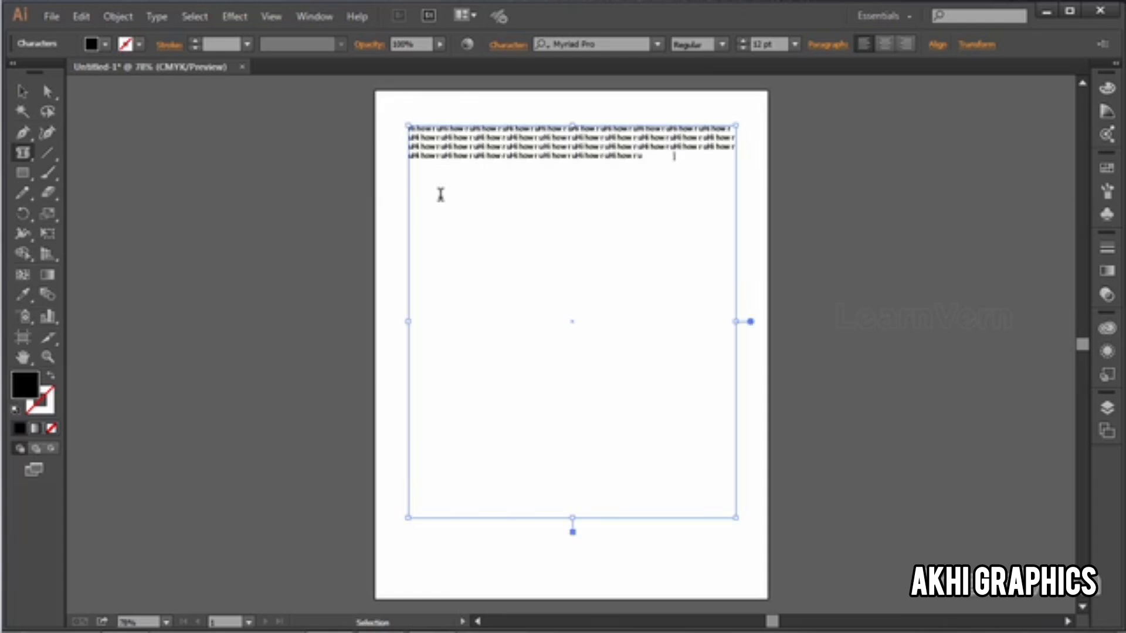
pyautogui.hotkey('ctrl', 'v')
pyautogui.hotkey('ctrl', 'v')
pyautogui.hotkey('ctrl', 'v')
pyautogui.hotkey('ctrl', 'v')
pyautogui.hotkey('ctrl', 'v')
pyautogui.hotkey('ctrl', 'v')
pyautogui.hotkey('ctrl', 'v')
pyautogui.hotkey('ctrl', 'v')
pyautogui.hotkey('ctrl', 'v')
pyautogui.hotkey('ctrl', 'v')
pyautogui.hotkey('ctrl', 'v')
pyautogui.hotkey('ctrl', 'v')
pyautogui.hotkey('ctrl', 'v')
pyautogui.hotkey('ctrl', 'v')
pyautogui.hotkey('ctrl', 'v')
pyautogui.hotkey('ctrl', 'v')
pyautogui.hotkey('ctrl', 'v')
pyautogui.hotkey('ctrl', 'v')
pyautogui.hotkey('ctrl', 'v')
pyautogui.hotkey('ctrl', 'v')
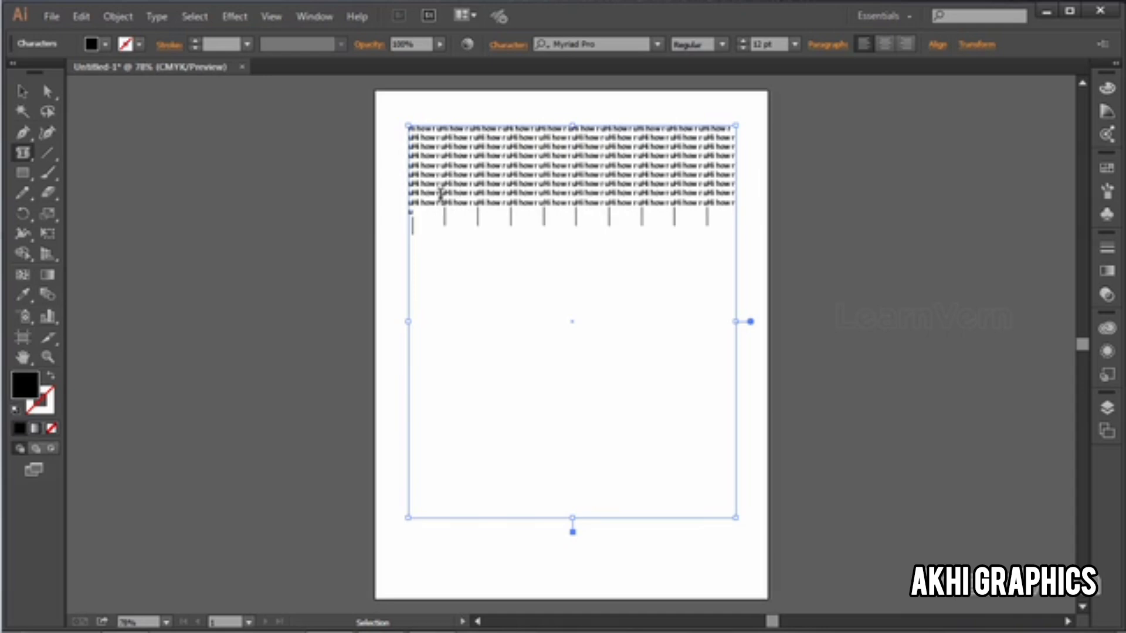
pyautogui.hotkey('ctrl', 'v')
pyautogui.hotkey('ctrl', 'v')
pyautogui.hotkey('ctrl', 'v')
pyautogui.hotkey('ctrl', 'v')
pyautogui.hotkey('ctrl', 'v')
pyautogui.hotkey('ctrl', 'v')
pyautogui.hotkey('ctrl', 'v')
pyautogui.hotkey('ctrl', 'v')
pyautogui.hotkey('ctrl', 'v')
pyautogui.hotkey('ctrl', 'v')
pyautogui.hotkey('ctrl', 'v')
pyautogui.hotkey('ctrl', 'v')
pyautogui.hotkey('ctrl', 'v')
pyautogui.hotkey('ctrl', 'v')
pyautogui.hotkey('ctrl', 'v')
pyautogui.hotkey('ctrl', 'v')
pyautogui.hotkey('ctrl', 'v')
pyautogui.hotkey('ctrl', 'v')
pyautogui.hotkey('ctrl', 'v')
pyautogui.hotkey('ctrl', 'v')
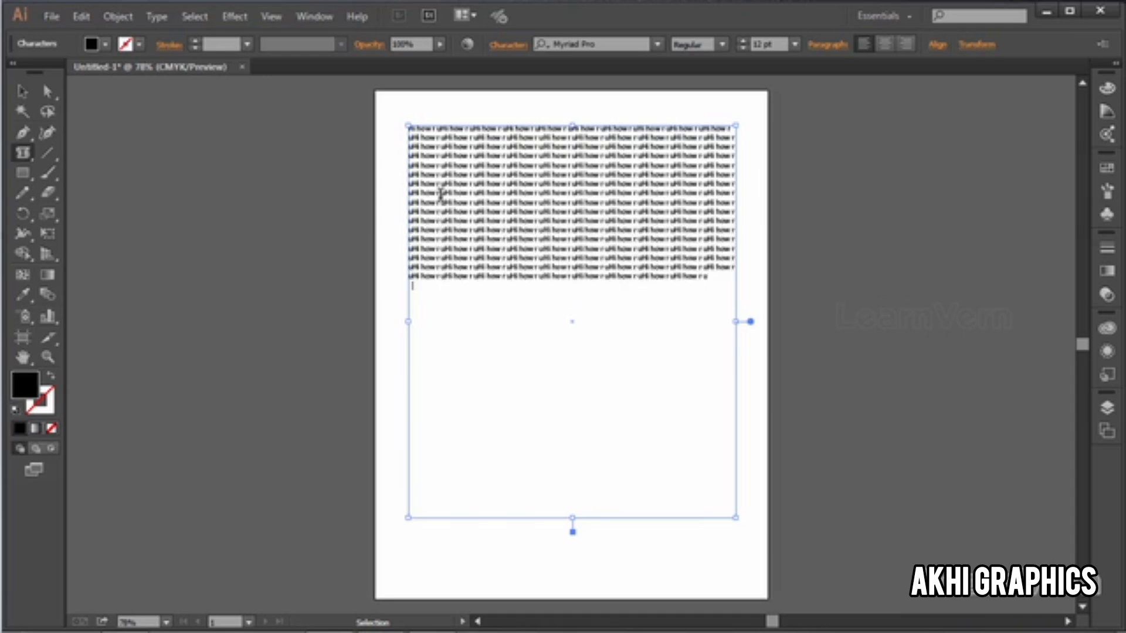
pyautogui.hotkey('ctrl', 'v')
pyautogui.hotkey('ctrl', 'v')
pyautogui.hotkey('ctrl', 'v')
pyautogui.hotkey('ctrl', 'v')
pyautogui.hotkey('ctrl', 'v')
pyautogui.hotkey('ctrl', 'v')
pyautogui.hotkey('ctrl', 'v')
pyautogui.hotkey('ctrl', 'v')
pyautogui.hotkey('ctrl', 'v')
pyautogui.hotkey('ctrl', 'v')
pyautogui.hotkey('ctrl', 'v')
pyautogui.hotkey('ctrl', 'v')
pyautogui.hotkey('ctrl', 'v')
pyautogui.hotkey('ctrl', 'v')
pyautogui.hotkey('ctrl', 'v')
pyautogui.hotkey('ctrl', 'v')
pyautogui.hotkey('ctrl', 'v')
pyautogui.hotkey('ctrl', 'v')
pyautogui.hotkey('ctrl', 'v')
pyautogui.hotkey('ctrl', 'v')
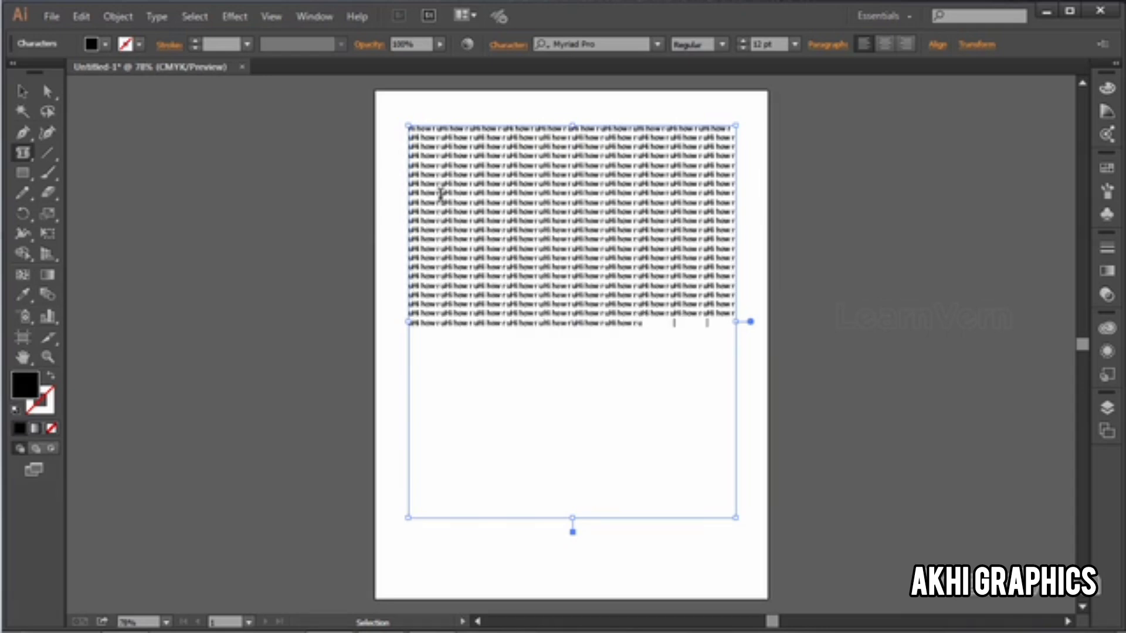
pyautogui.hotkey('ctrl', 'v')
pyautogui.hotkey('ctrl', 'v')
pyautogui.hotkey('ctrl', 'v')
pyautogui.hotkey('ctrl', 'v')
pyautogui.hotkey('ctrl', 'v')
pyautogui.hotkey('ctrl', 'v')
pyautogui.hotkey('ctrl', 'v')
pyautogui.hotkey('ctrl', 'v')
pyautogui.hotkey('ctrl', 'v')
pyautogui.hotkey('ctrl', 'v')
pyautogui.hotkey('ctrl', 'v')
pyautogui.hotkey('ctrl', 'v')
pyautogui.hotkey('ctrl', 'v')
pyautogui.hotkey('ctrl', 'v')
pyautogui.hotkey('ctrl', 'v')
pyautogui.hotkey('ctrl', 'v')
pyautogui.hotkey('ctrl', 'a')
pyautogui.hotkey('ctrl', 'c')
pyautogui.hotkey('ctrl', 'v')
pyautogui.hotkey('ctrl', 'v')
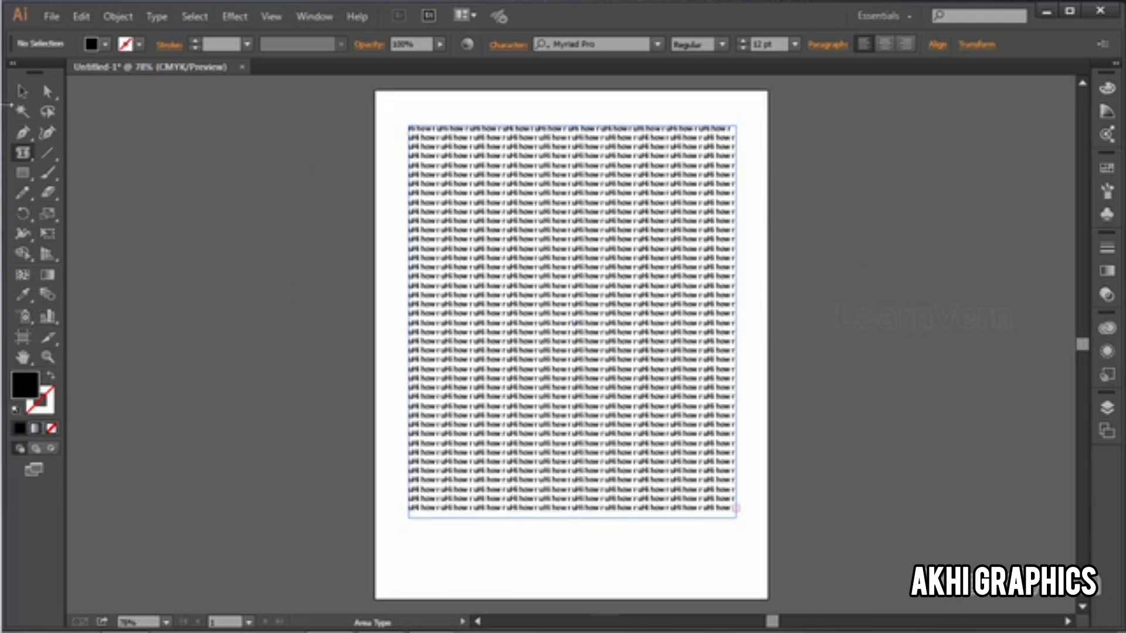
pyautogui.press('Escape')
pyautogui.click(192, 230)
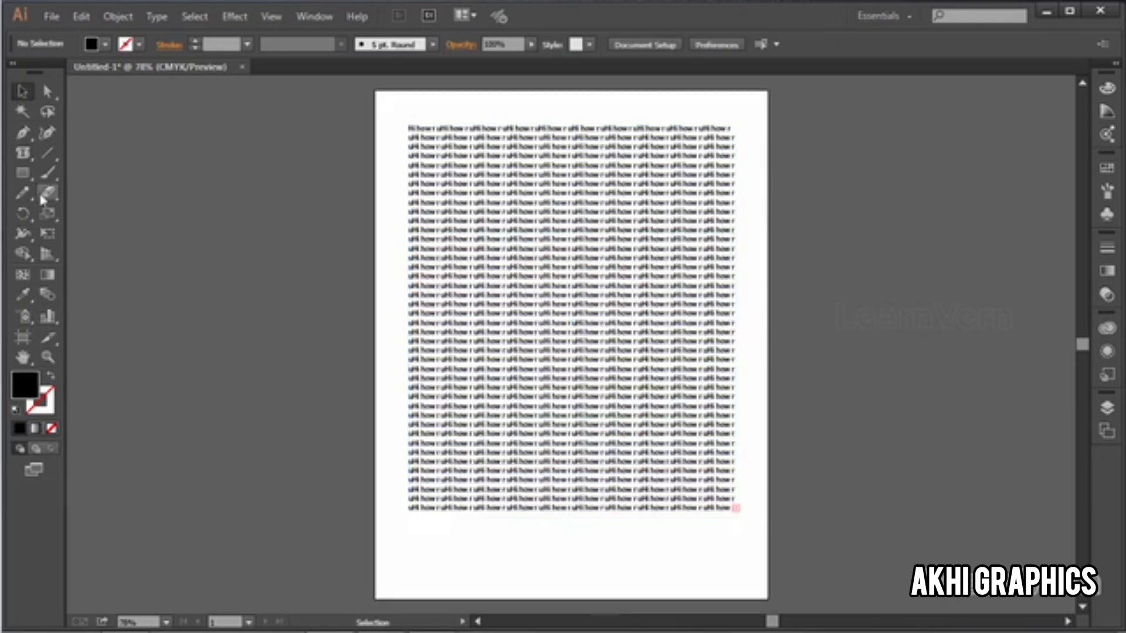
# Step: Draw a small black rectangle beside the artboard and move it over the upper-left part of the text block
pyautogui.click(23, 173)
pyautogui.moveTo(177, 209); pyautogui.dragTo(282, 301)
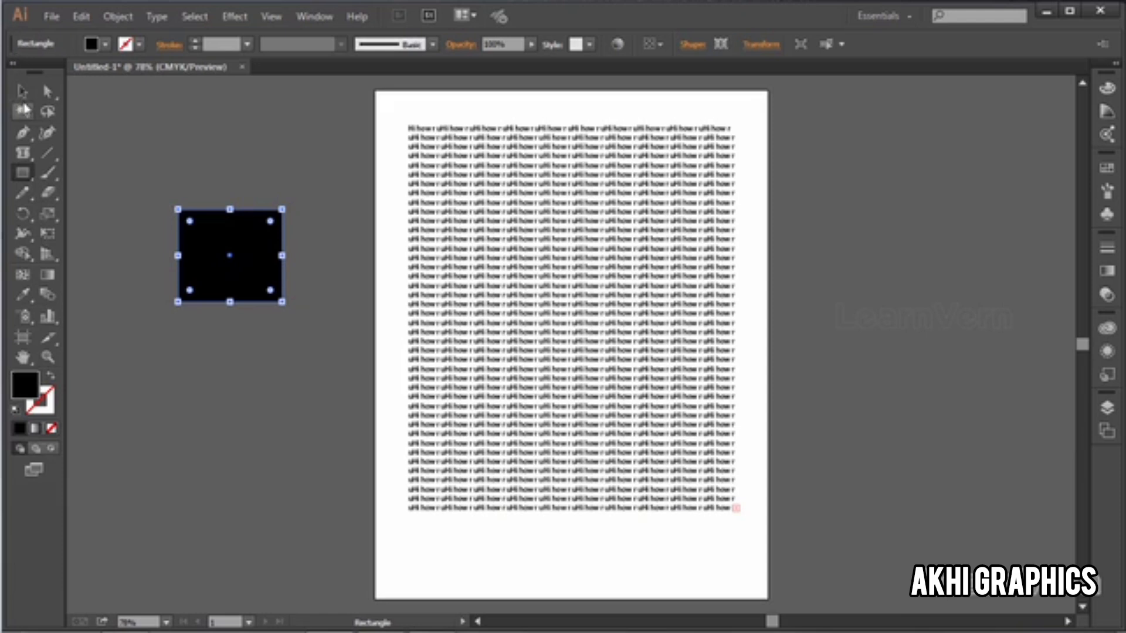
pyautogui.click(22, 91)
pyautogui.moveTo(189, 264); pyautogui.dragTo(457, 204)
pyautogui.doubleClick(457, 205)
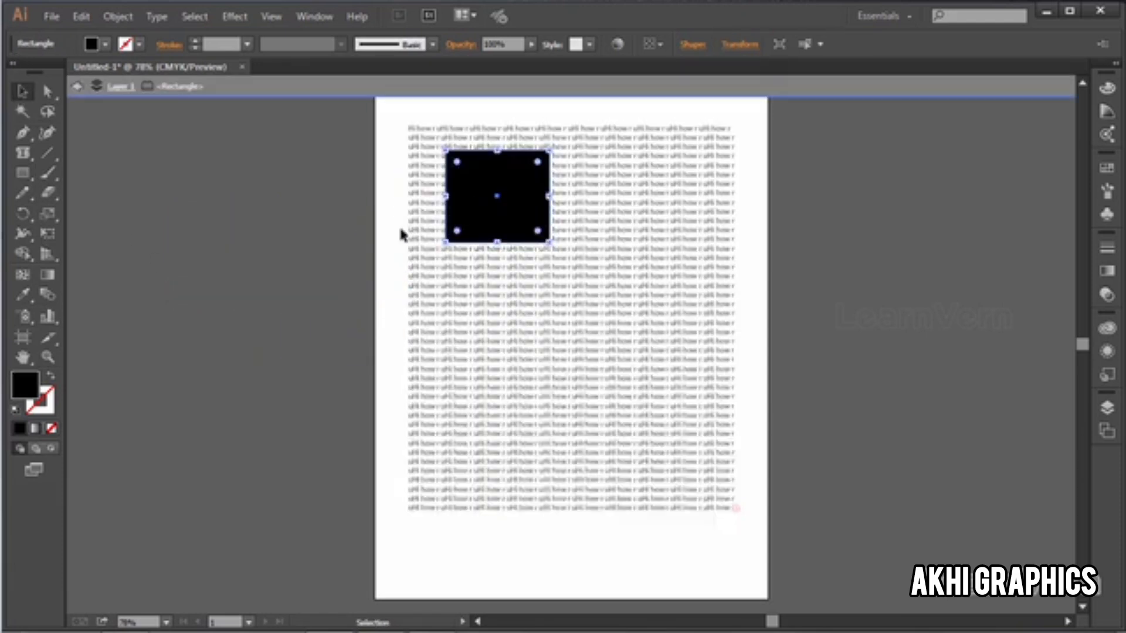
pyautogui.doubleClick(388, 226)
# Step: Select the text block together with the black rectangle and apply Text Wrap to them
pyautogui.moveTo(385, 91); pyautogui.dragTo(551, 364)
pyautogui.click(111, 17)
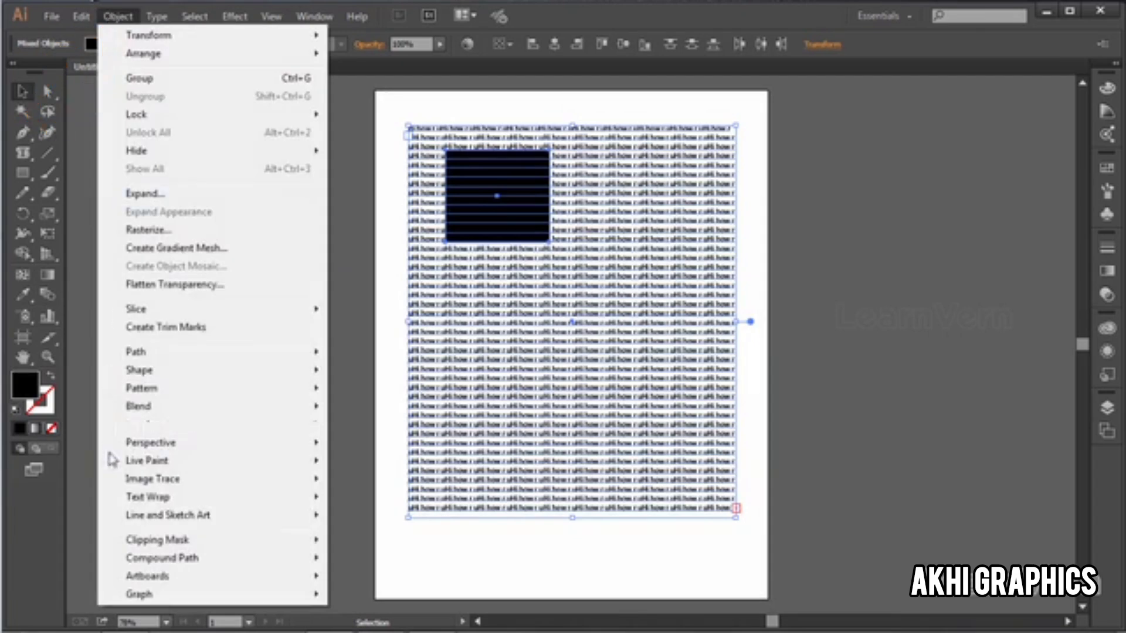
pyautogui.moveTo(319, 498)
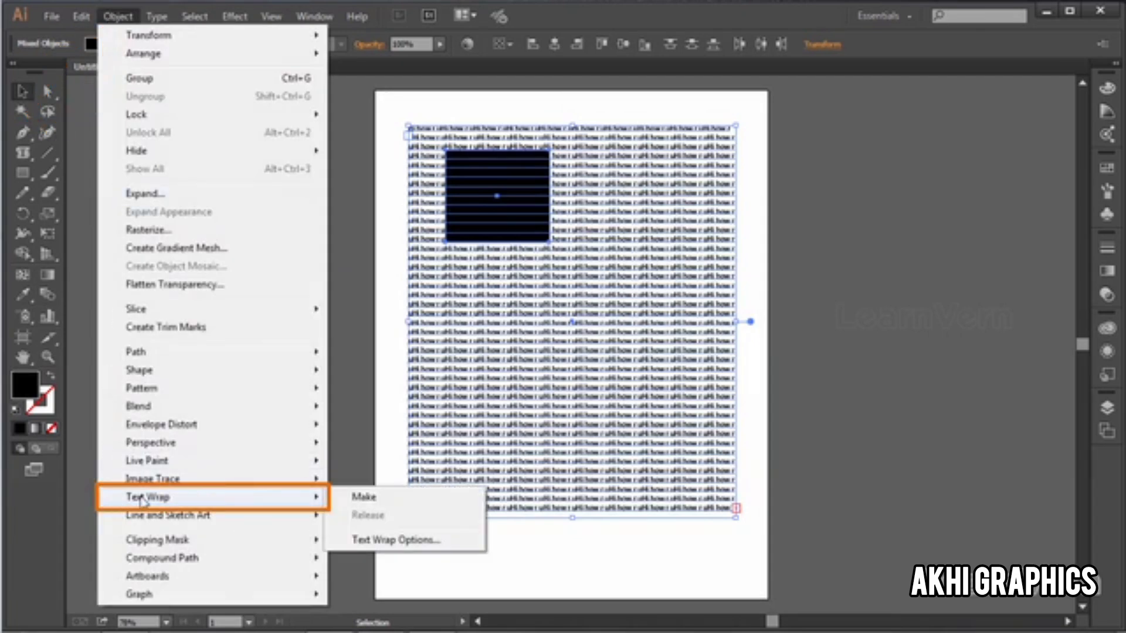
pyautogui.click(363, 497)
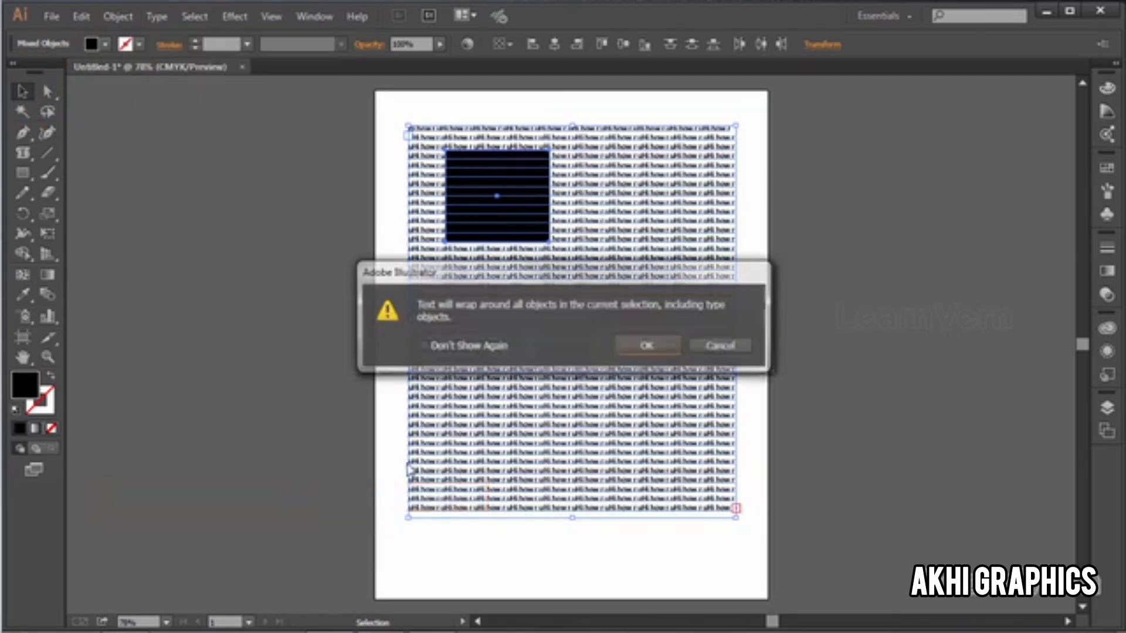
pyautogui.click(642, 346)
pyautogui.click(827, 277)
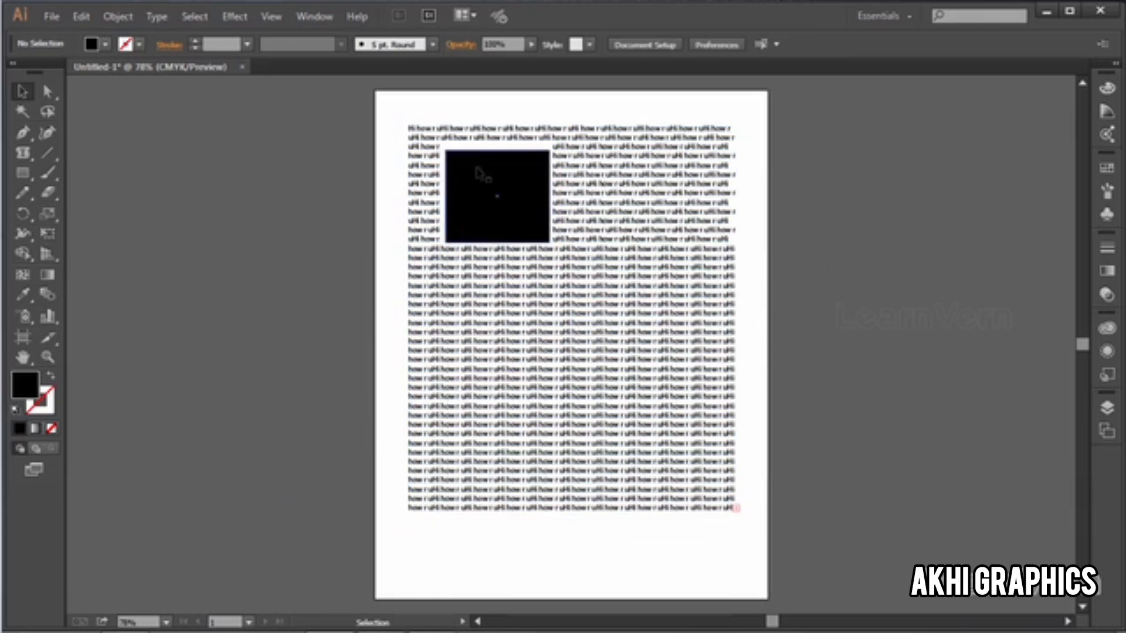
# Step: Enlarge the black rectangle and center it horizontally in the upper half of the text block
pyautogui.moveTo(477, 174); pyautogui.dragTo(499, 207)
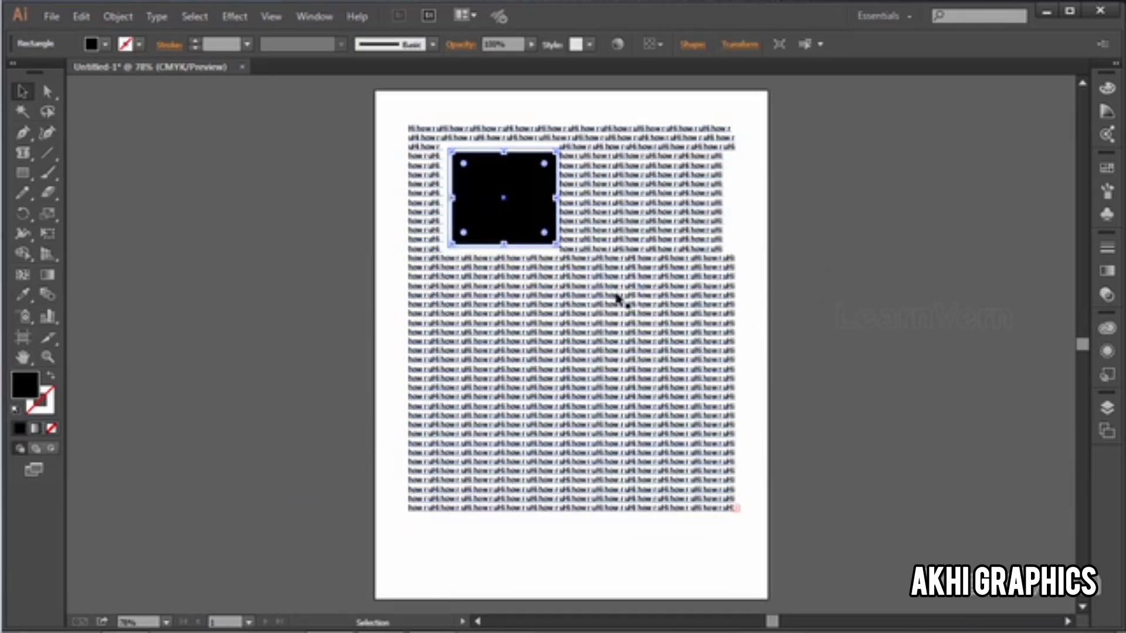
pyautogui.moveTo(556, 244); pyautogui.dragTo(639, 311)
pyautogui.moveTo(604, 241); pyautogui.dragTo(630, 254)
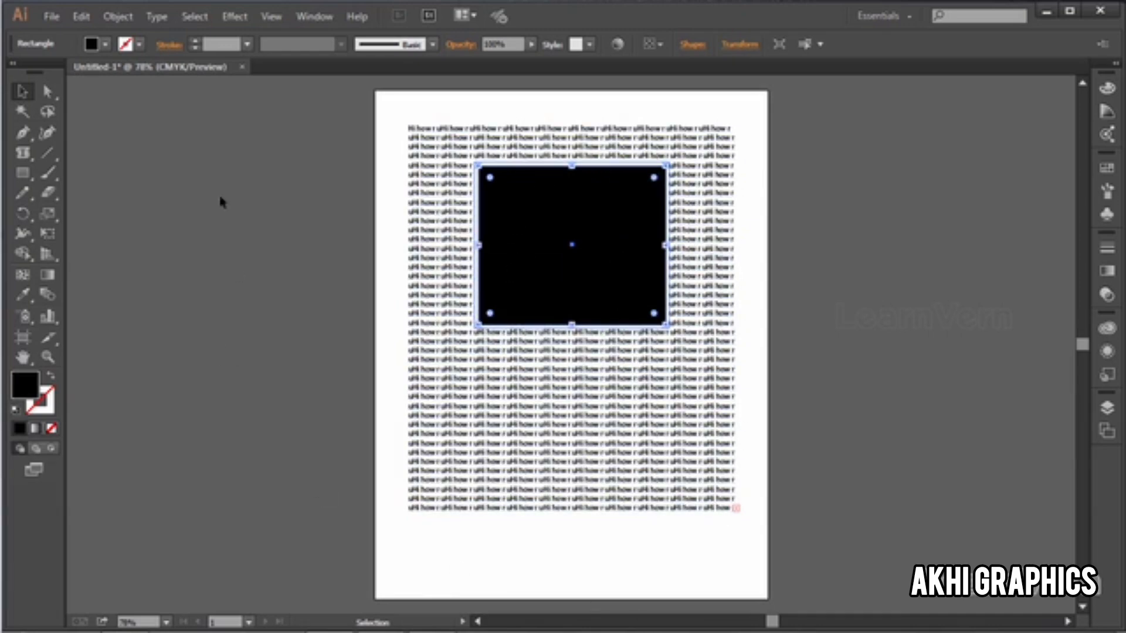
# Step: Set the black rectangle's text wrap offset to 39 pt with the preview enabled
pyautogui.click(124, 23)
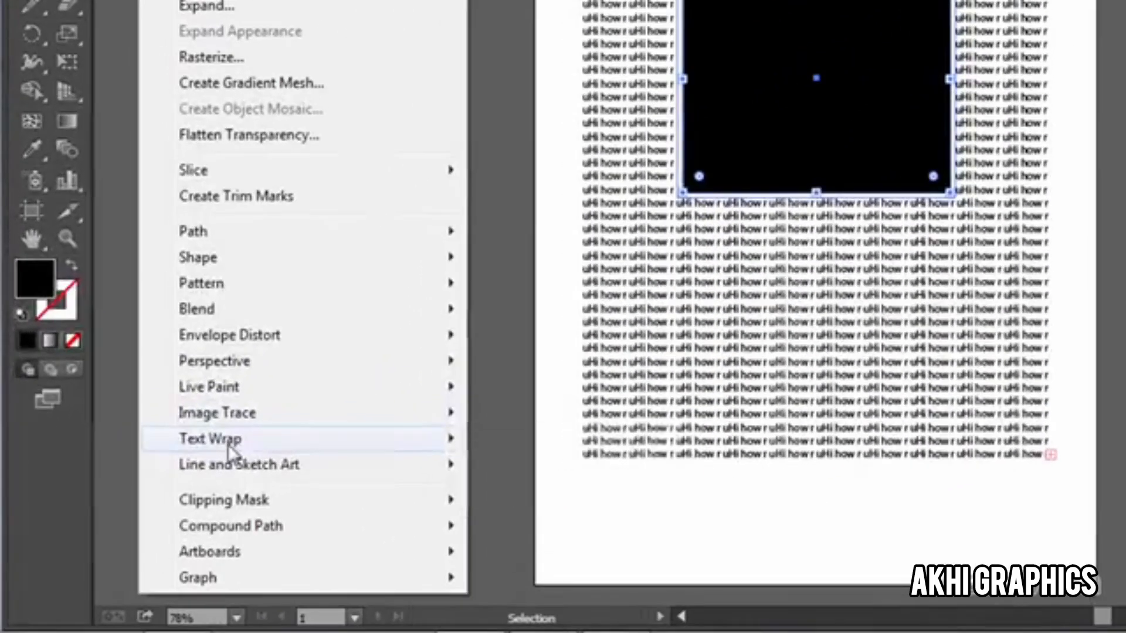
pyautogui.moveTo(158, 498)
pyautogui.click(579, 505)
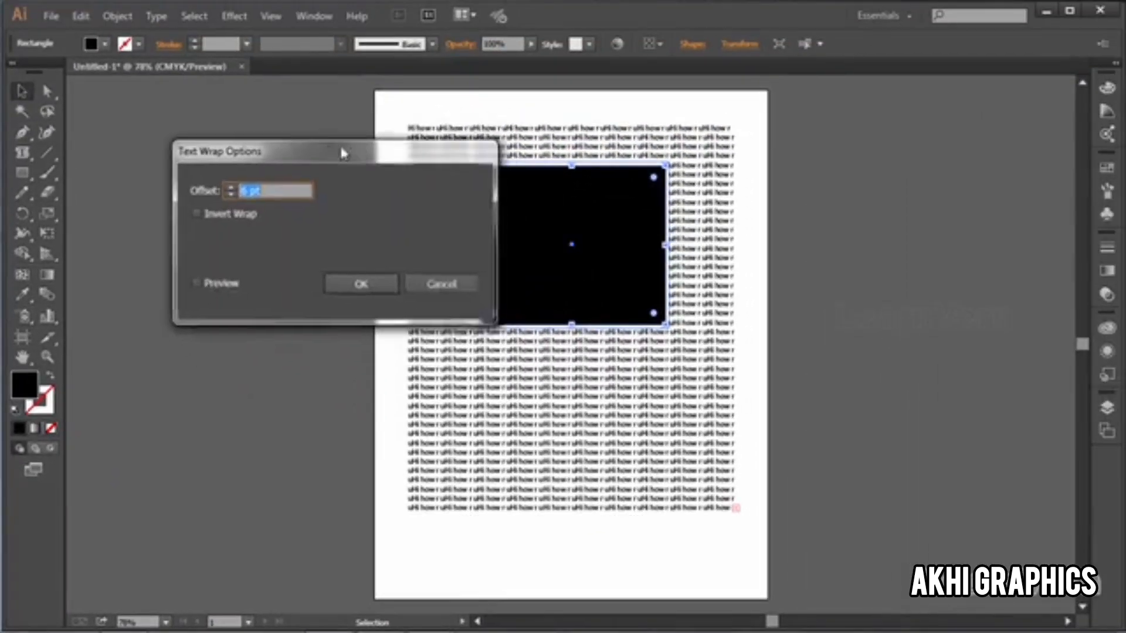
pyautogui.moveTo(343, 153); pyautogui.dragTo(294, 129)
pyautogui.click(148, 259)
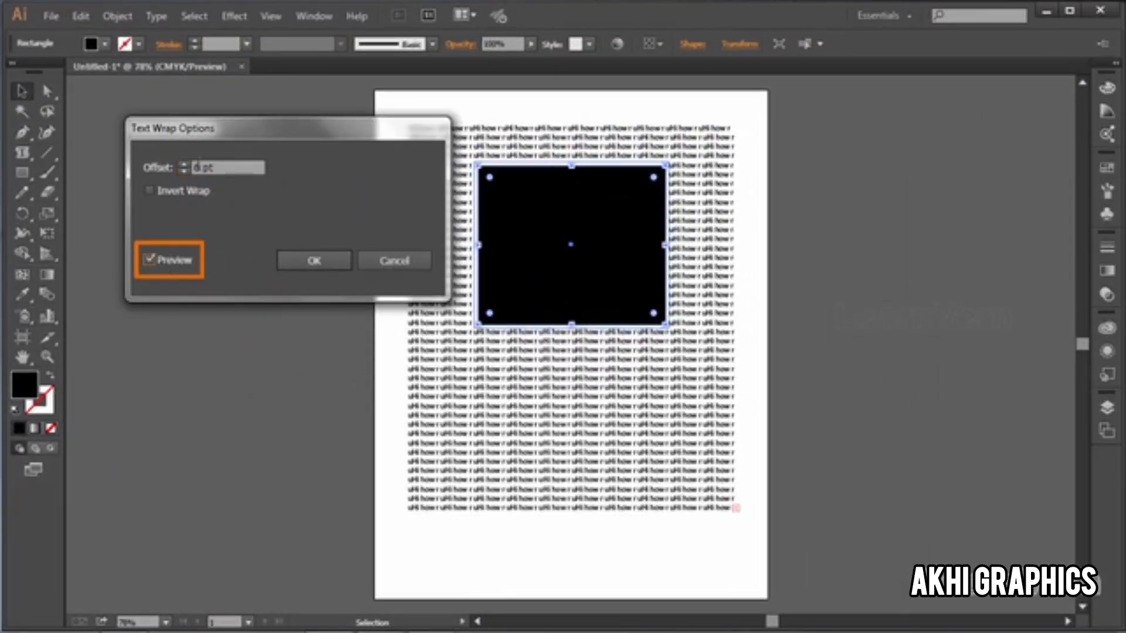
pyautogui.click(184, 165)
pyautogui.click(184, 166)
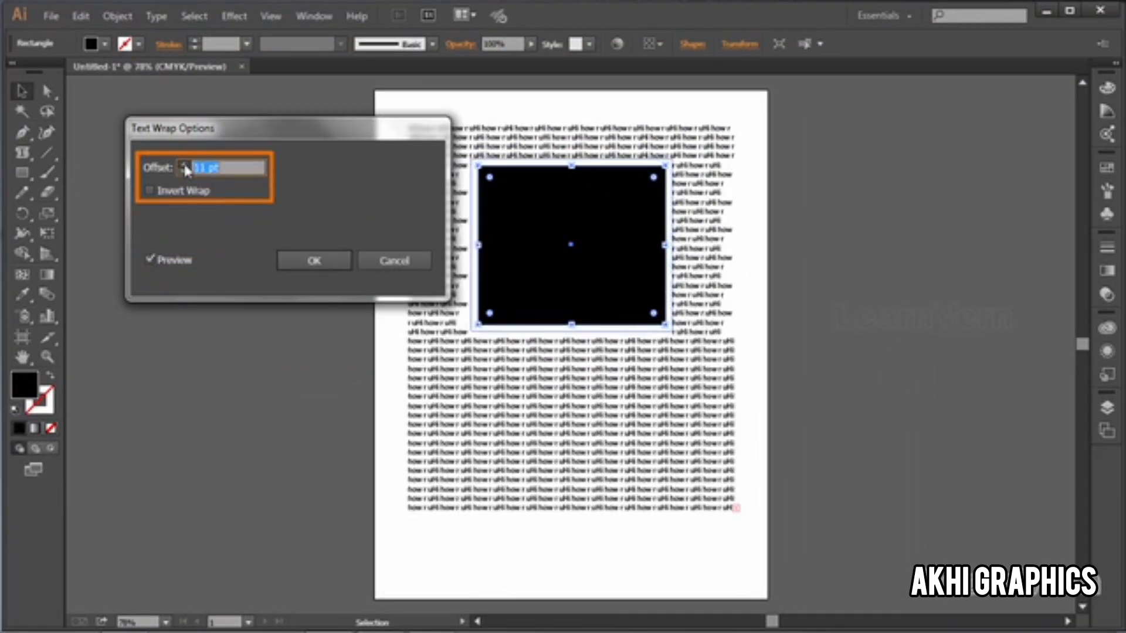
pyautogui.click(184, 165)
pyautogui.click(184, 165)
pyautogui.click(184, 166)
pyautogui.click(184, 165)
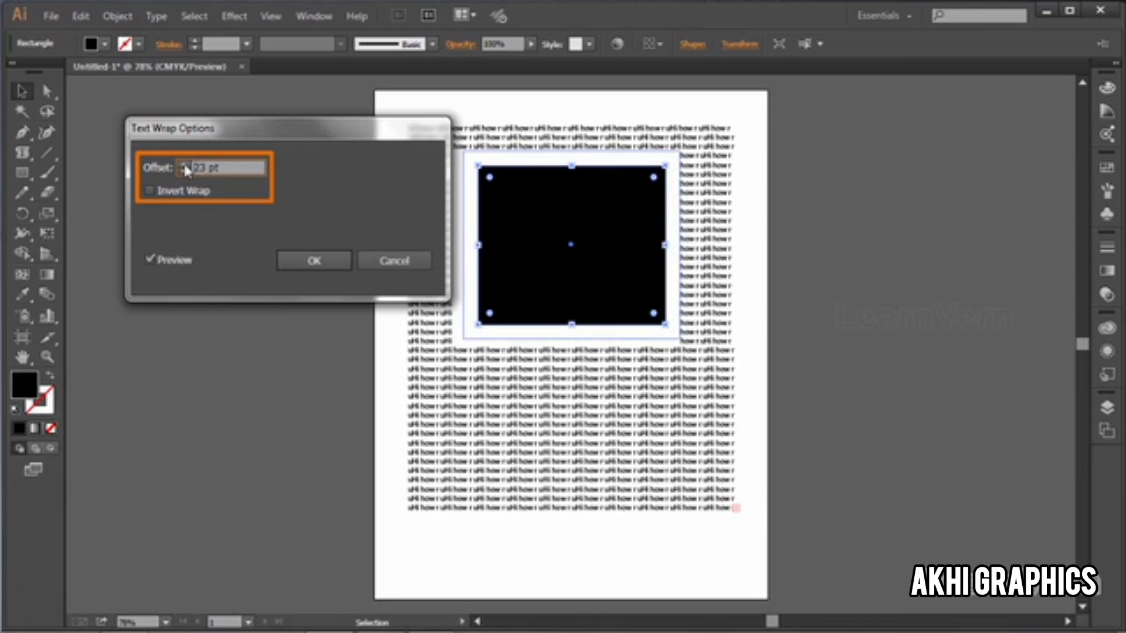
pyautogui.click(184, 166)
pyautogui.click(184, 165)
pyautogui.click(184, 165)
pyautogui.click(184, 166)
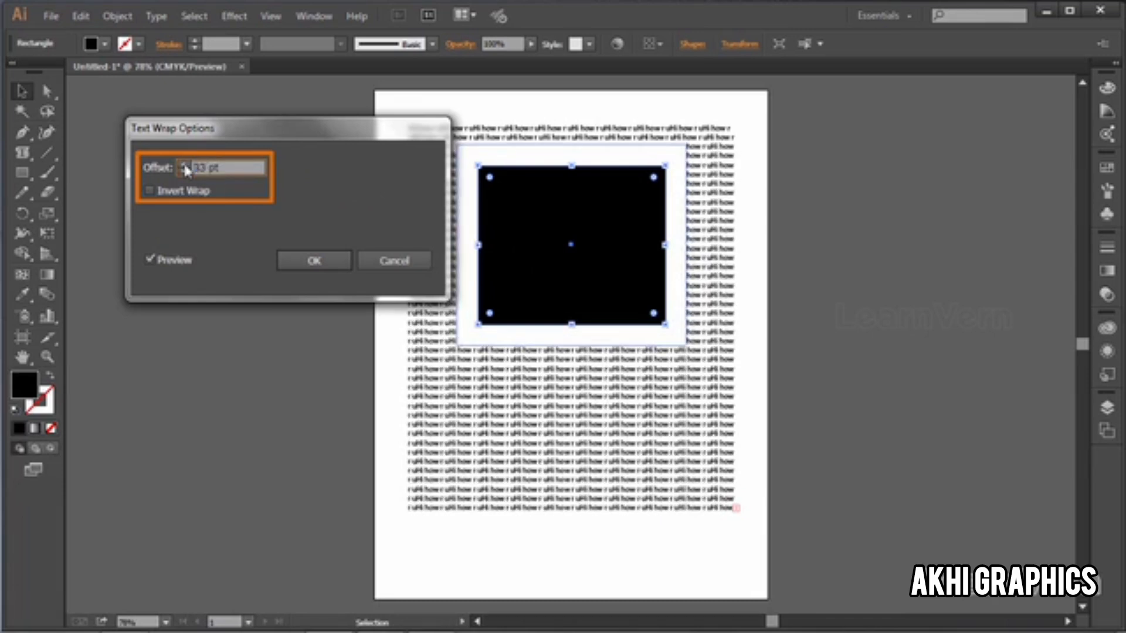
pyautogui.click(184, 165)
pyautogui.click(184, 165)
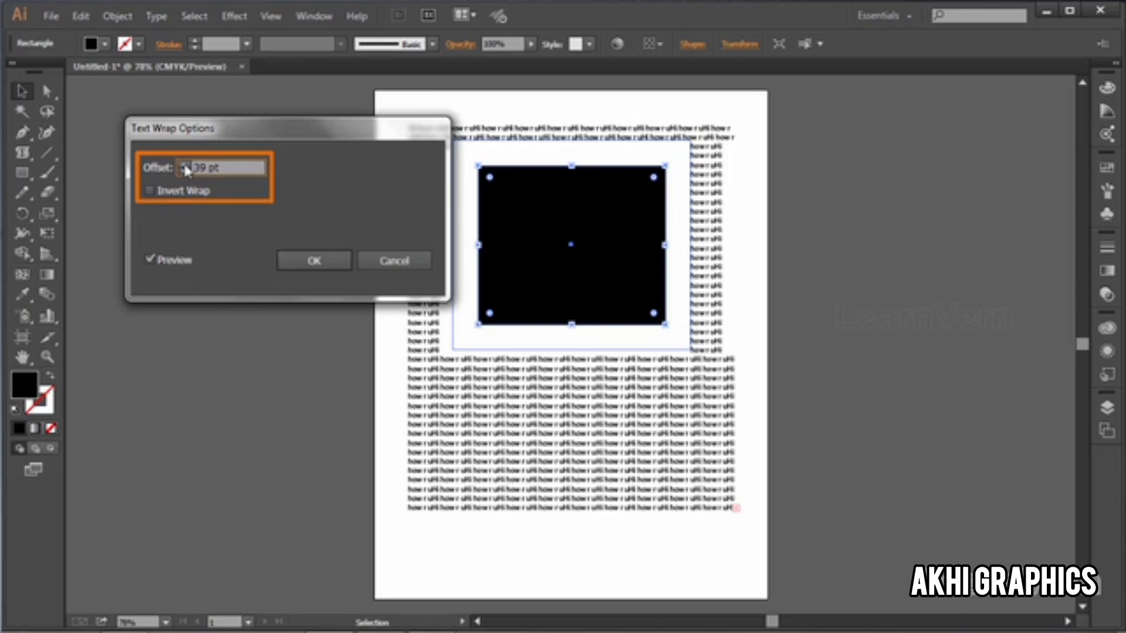
pyautogui.click(322, 258)
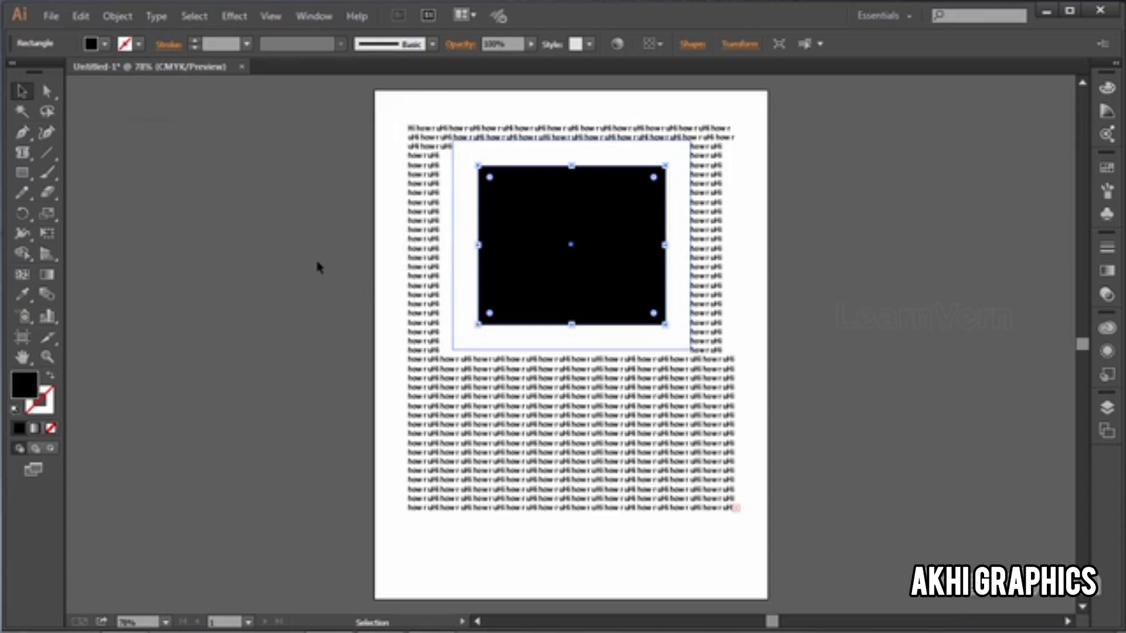